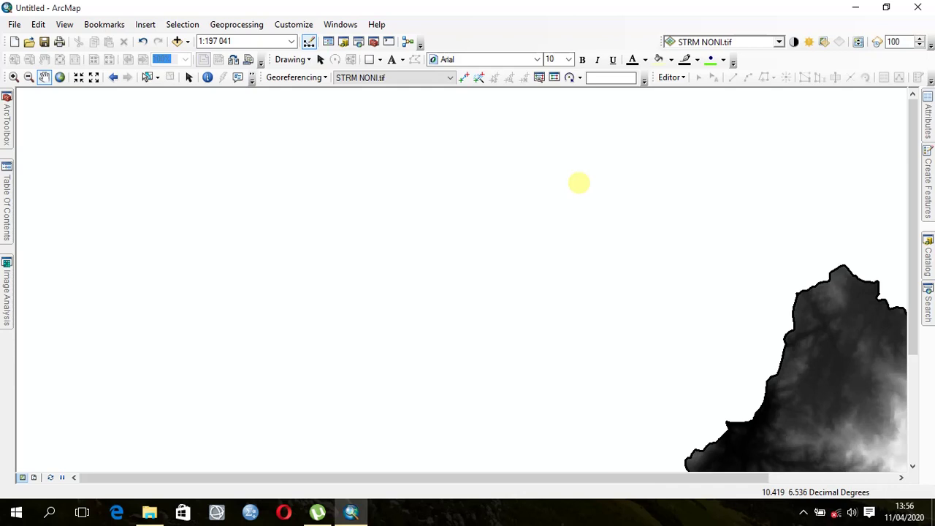
Toggle the STRM NONI.tif elevation raster off and back on to compare it with the NONI boundary.
left_click_drag(872, 418, 446, 268)
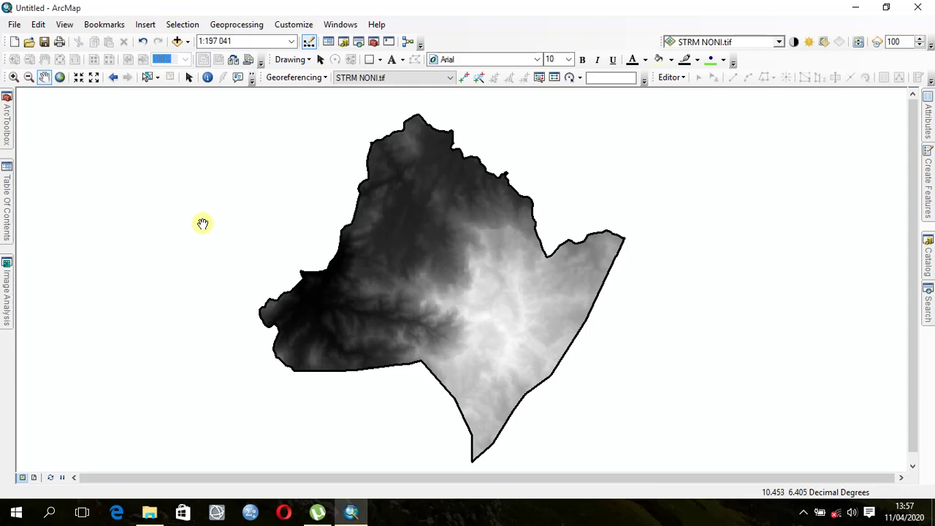
mouse_move(3, 195)
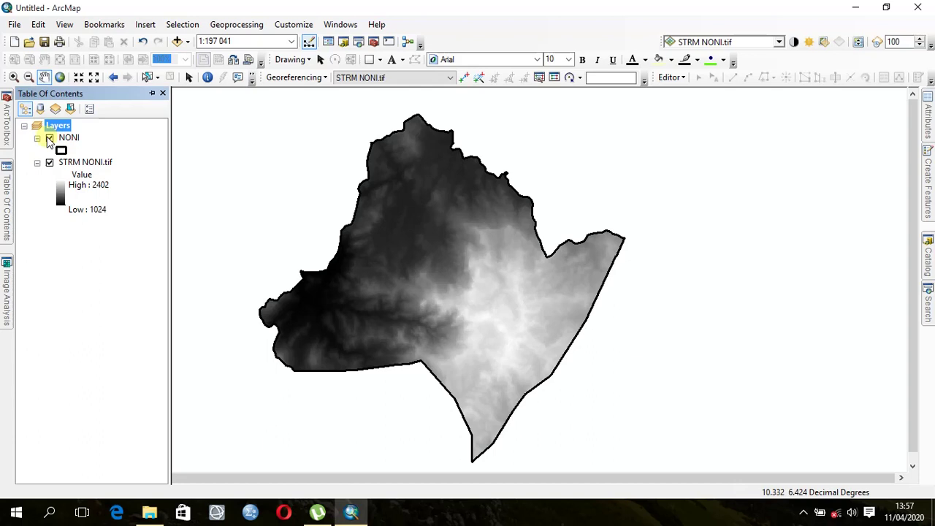
left_click(49, 162)
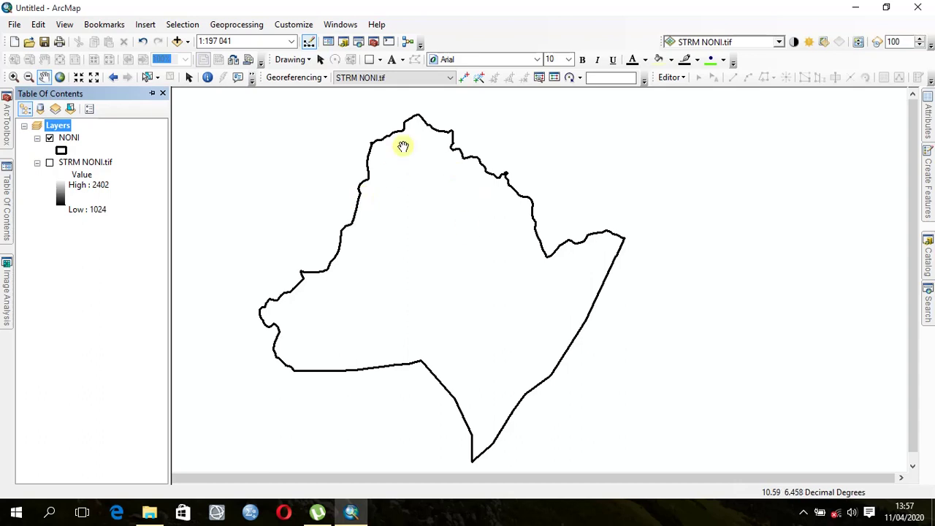
left_click(49, 163)
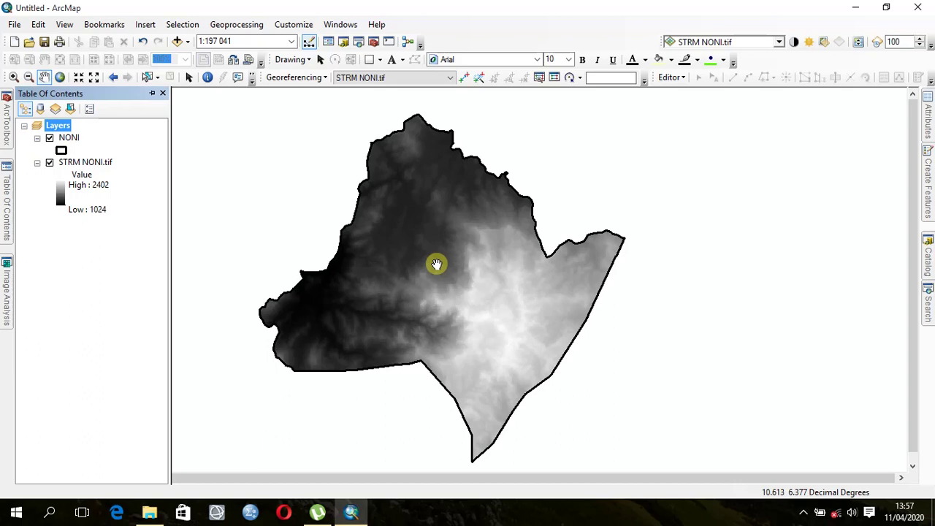
mouse_move(460, 303)
left_mouse_down()
mouse_move(523, 309)
mouse_move(519, 299)
left_mouse_up()
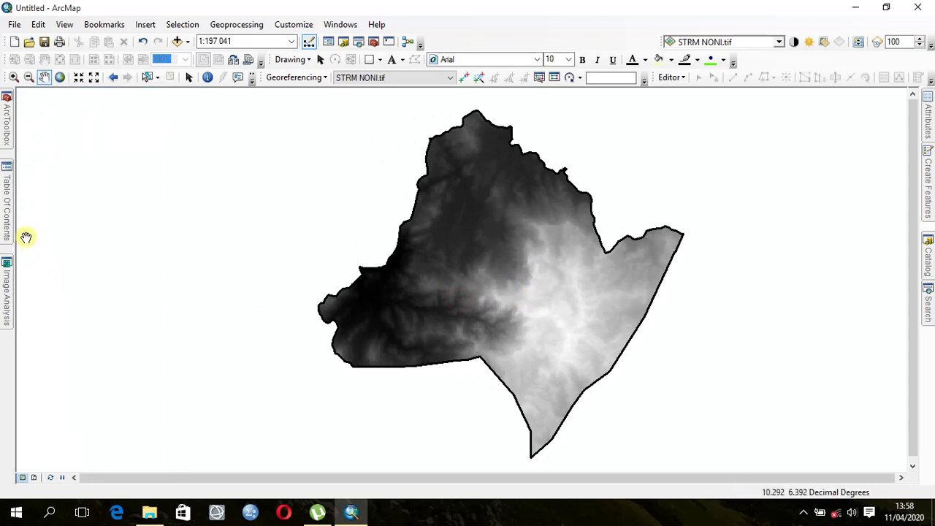
mouse_move(4, 218)
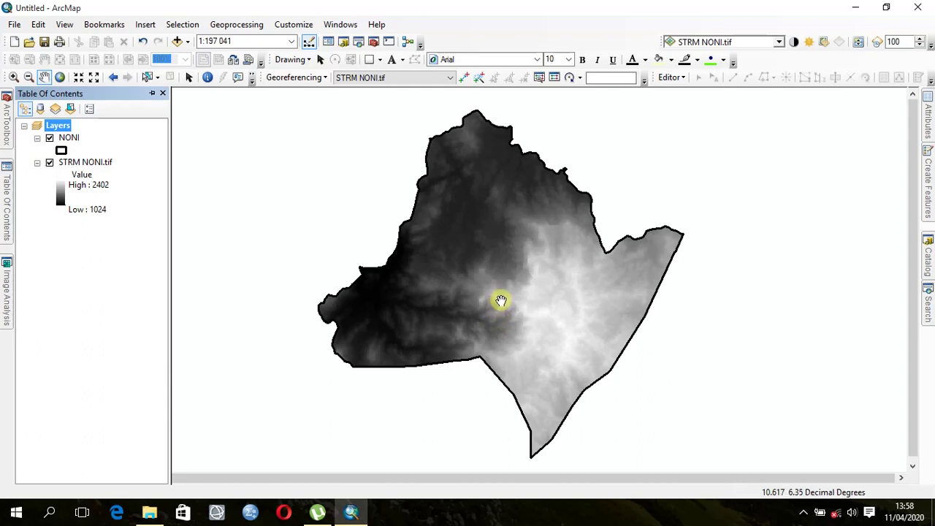
left_click_drag(499, 301, 496, 290)
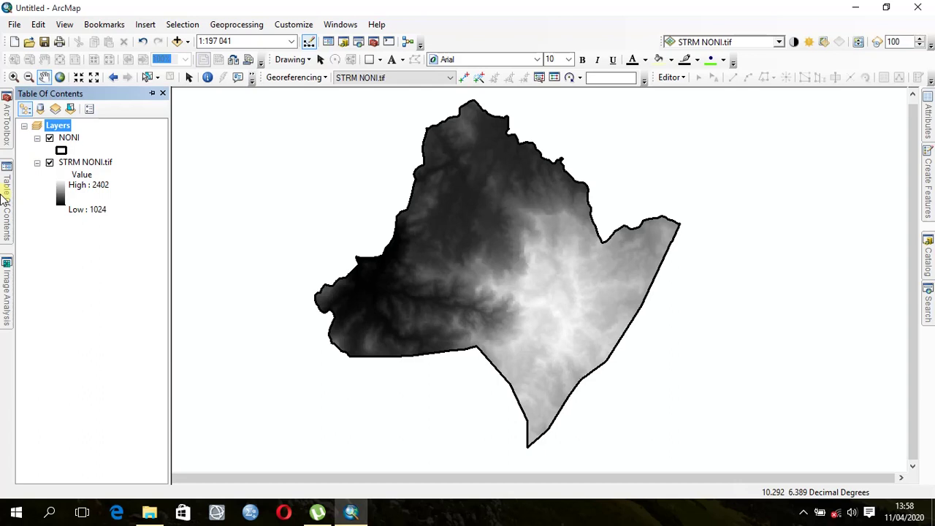
Open the Contour tool from the Surface toolset of the Spatial Analyst Tools.
mouse_move(5, 131)
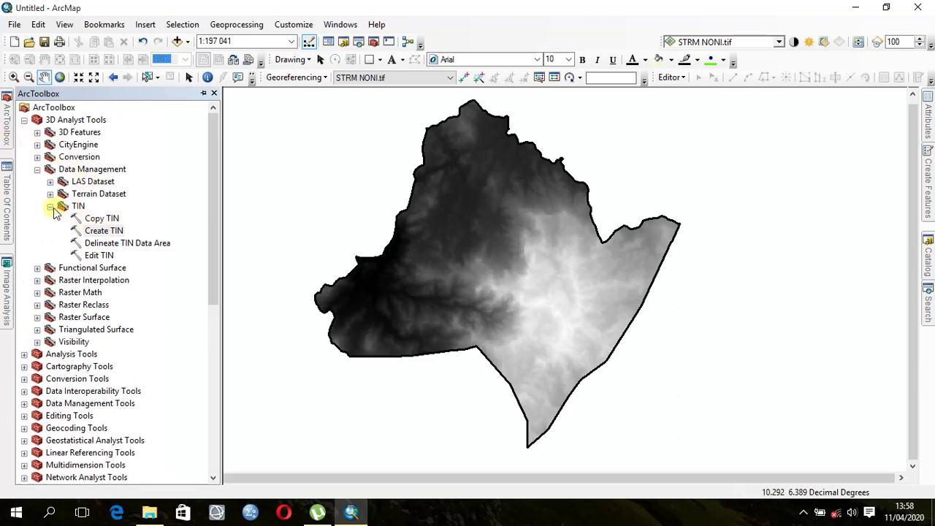
left_click(23, 121)
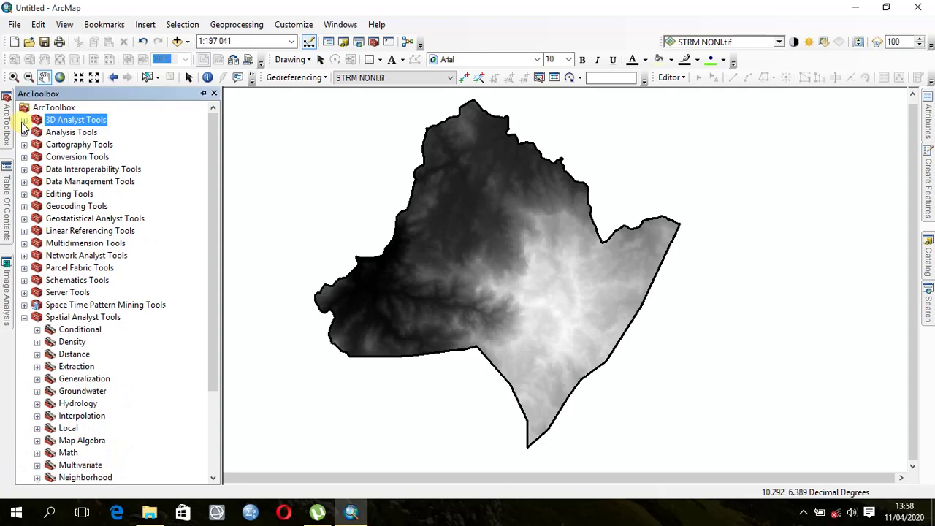
left_click(24, 317)
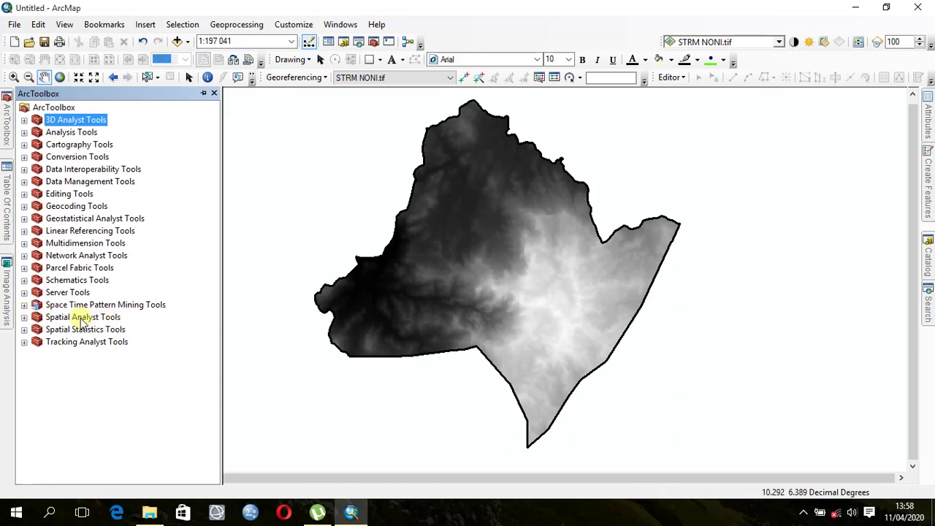
left_click(24, 317)
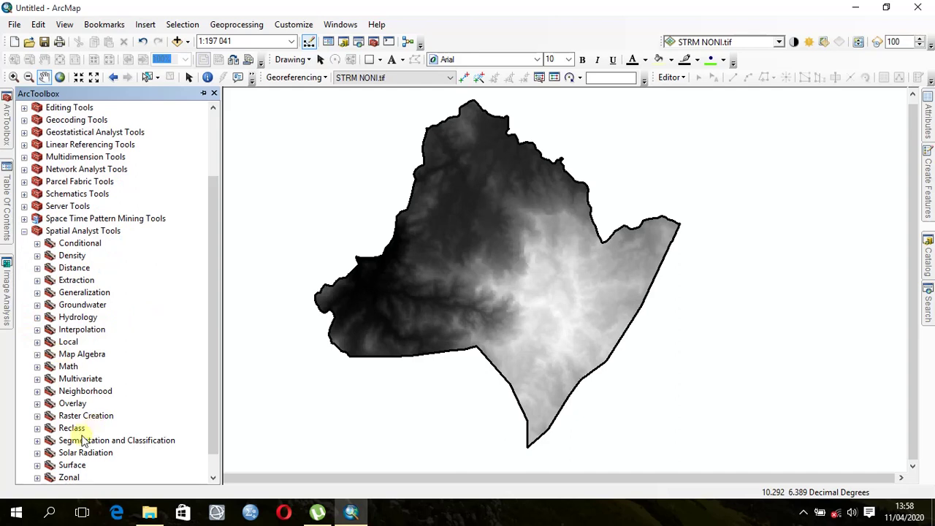
left_click(37, 465)
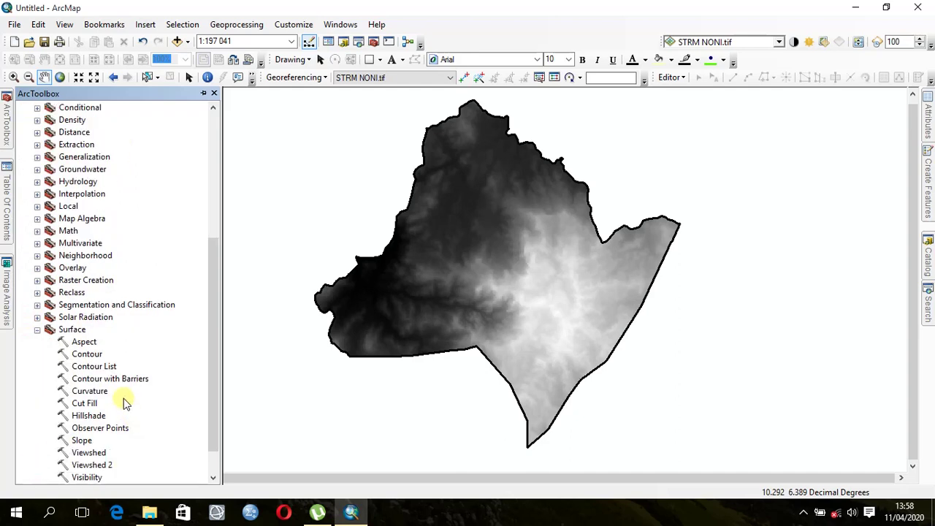
left_click(88, 355)
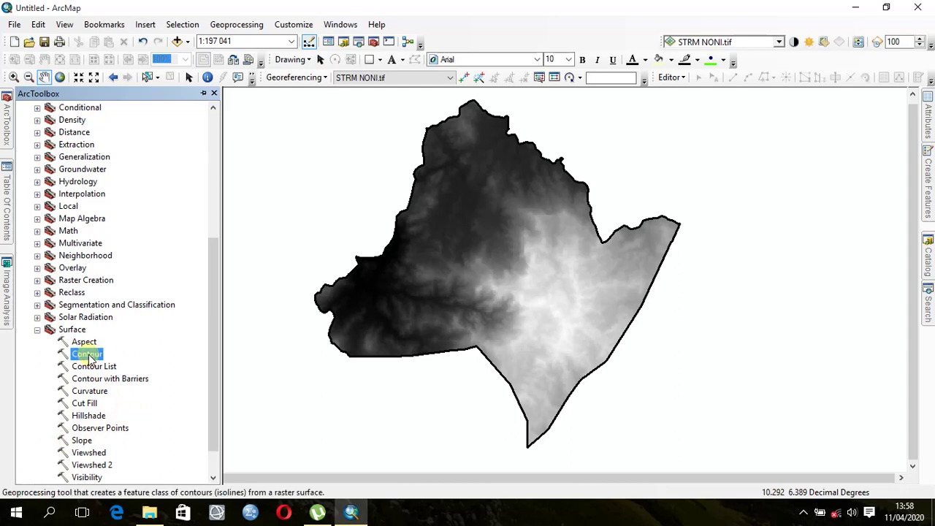
double_click(87, 355)
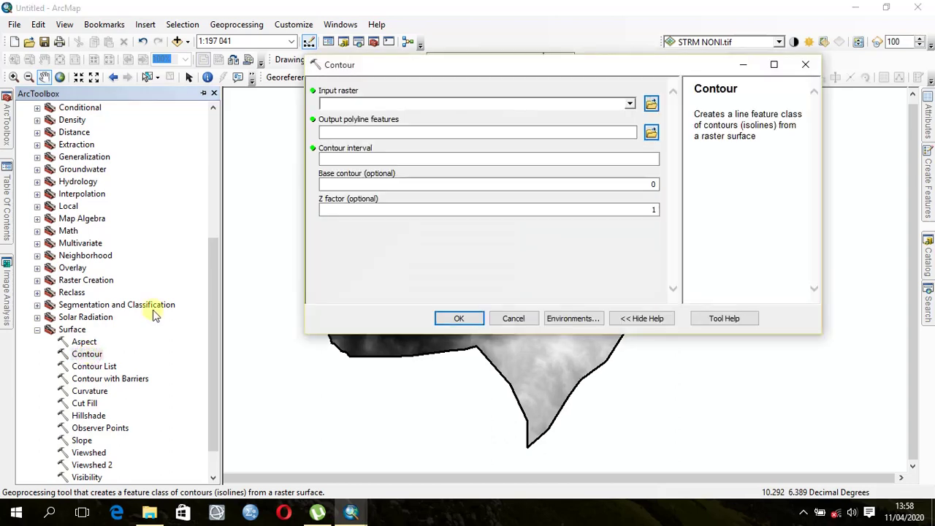
Choose STRM NONI.tif as the input raster for the contours.
left_click_drag(521, 67, 431, 95)
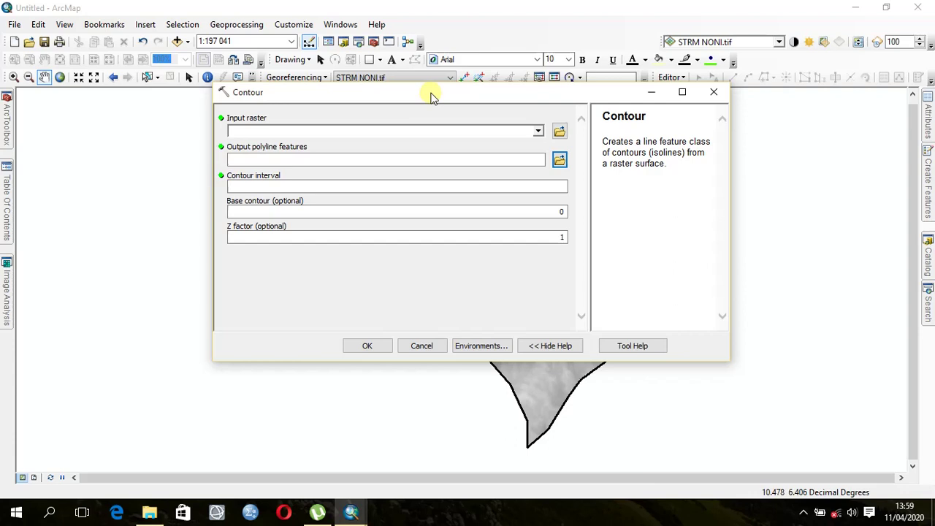
left_click(538, 131)
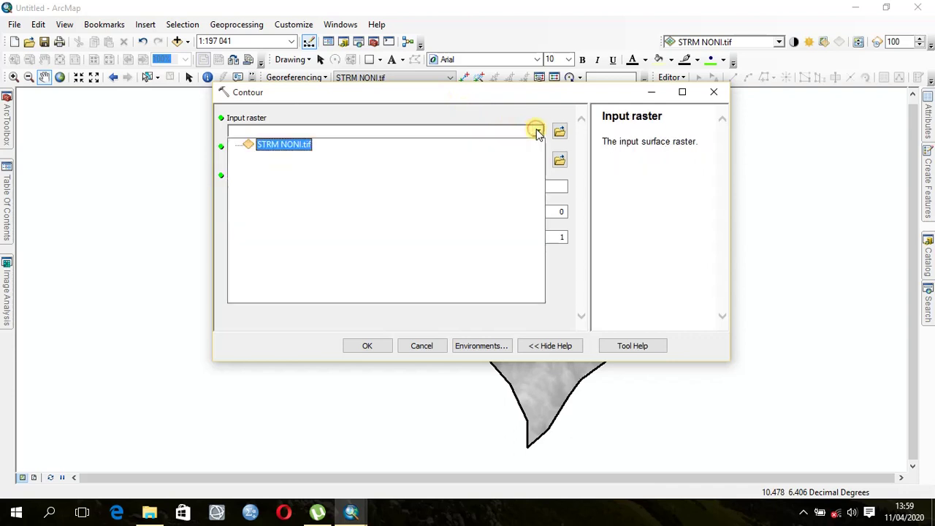
left_click(294, 144)
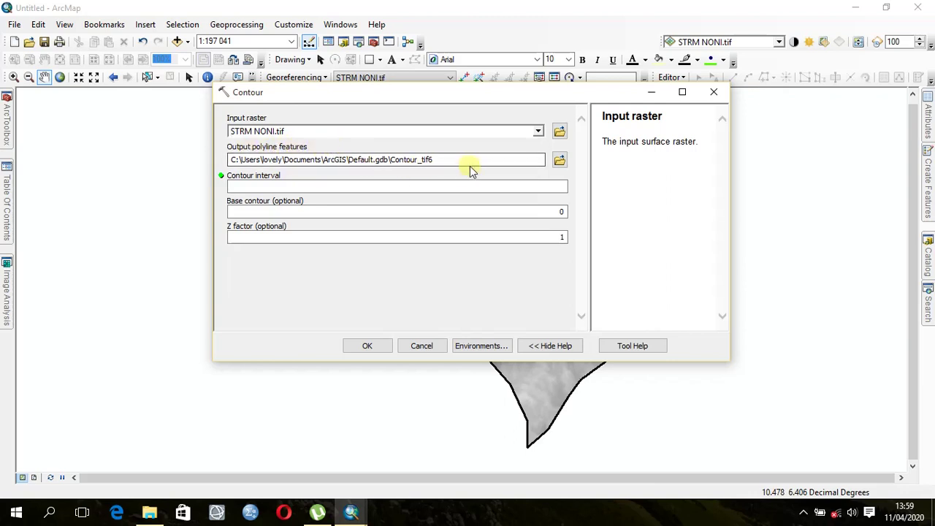
Set the output polyline features to save as COURBES DE NIVEAU in the DONNEES VECTORIELLES folder.
left_click(558, 160)
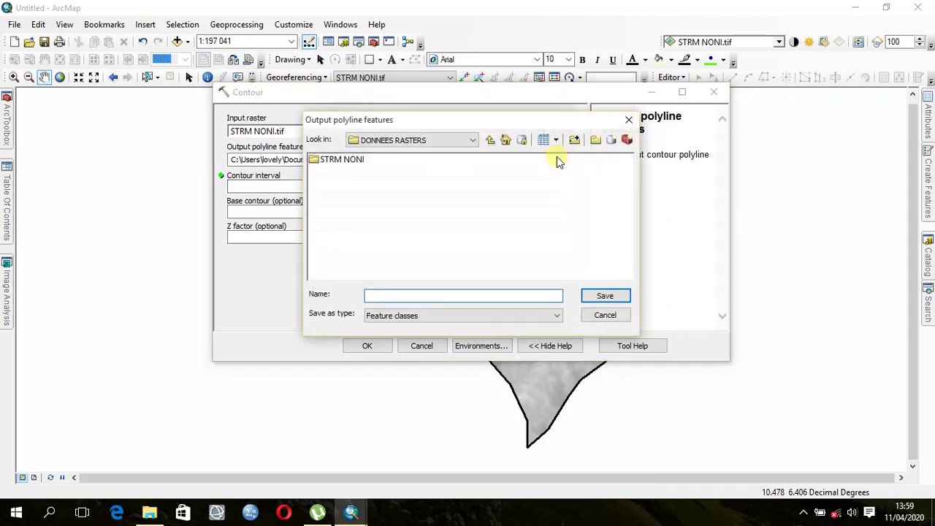
left_click(490, 140)
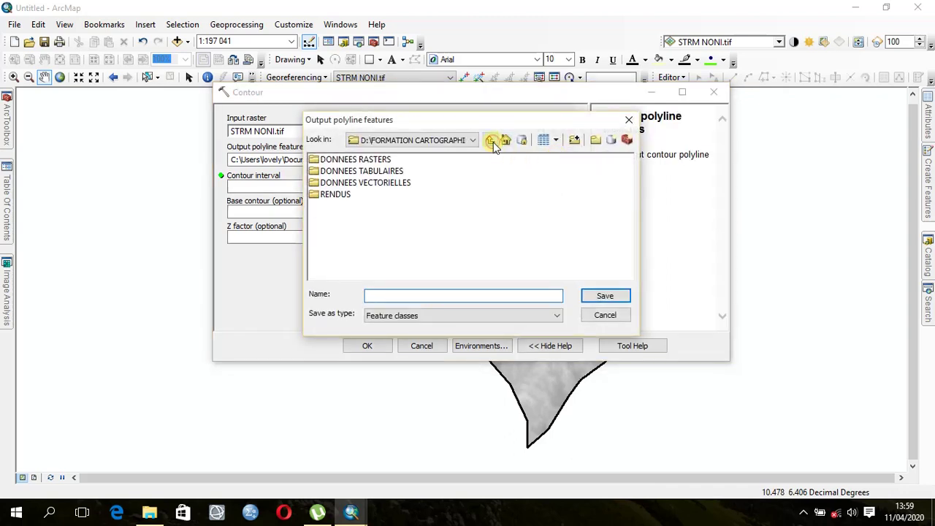
double_click(395, 184)
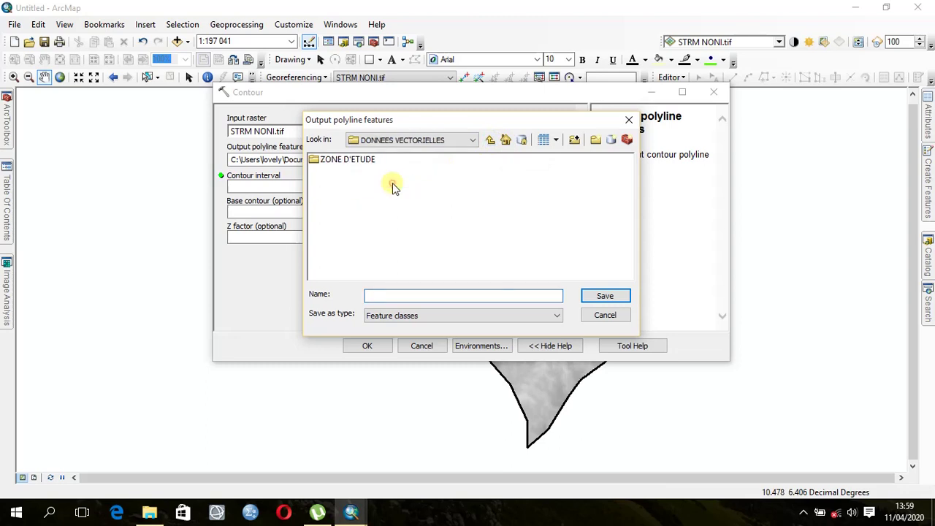
left_click(420, 295)
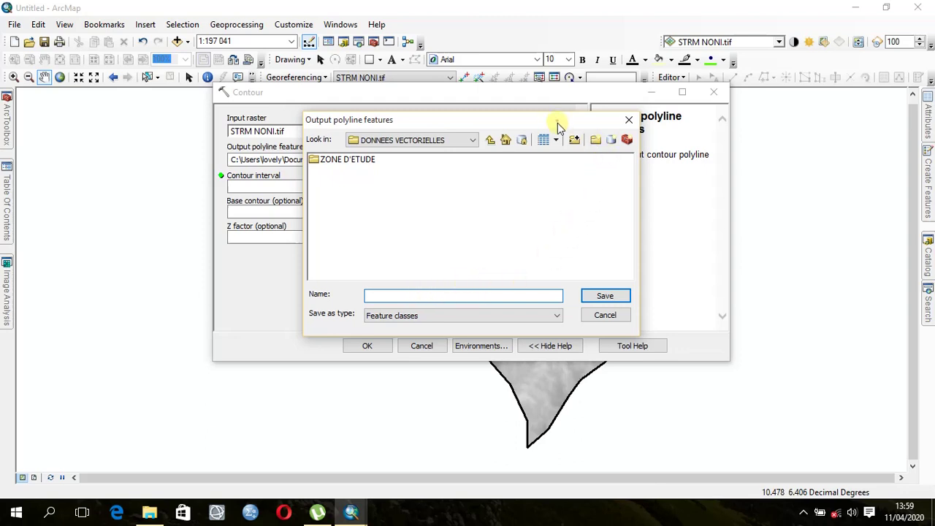
mouse_move(558, 121)
left_mouse_down()
mouse_move(574, 173)
mouse_move(568, 134)
left_mouse_up()
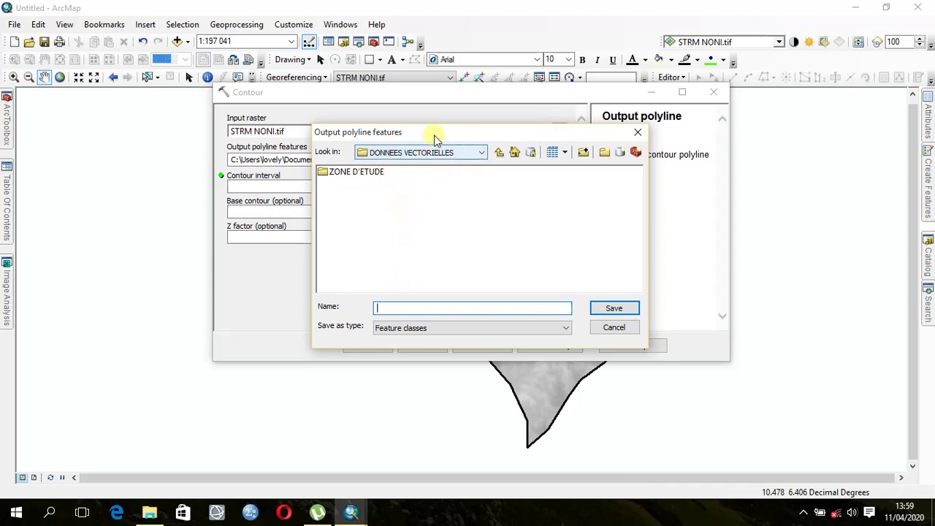
left_click_drag(437, 136, 438, 129)
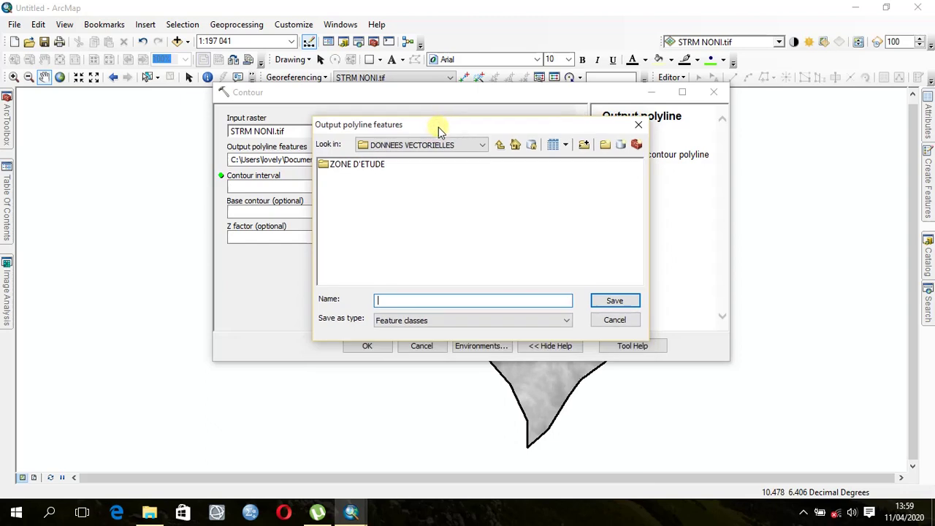
left_click(433, 300)
type("COURBES DE NIVEAU")
key("Tab")
left_click(608, 305)
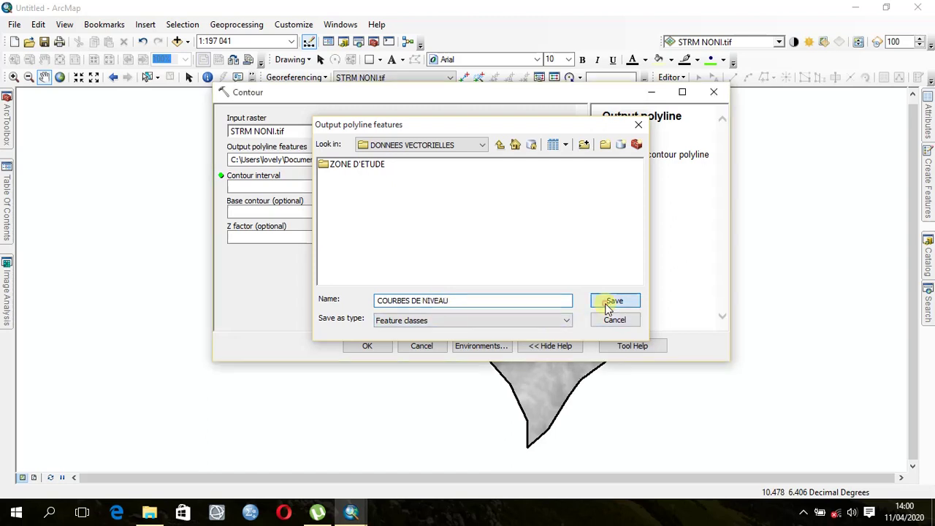
Set the contour interval to 15 and run the Contour tool.
left_click(524, 185)
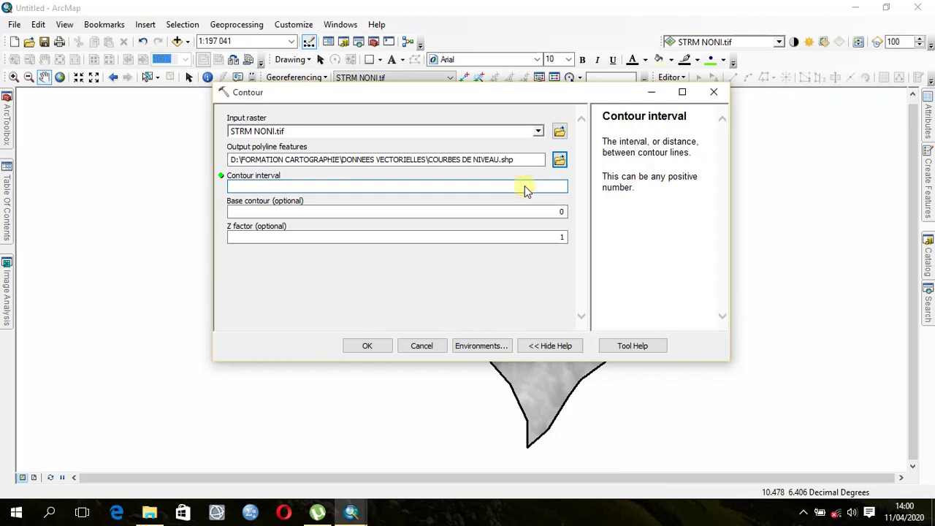
type("15")
left_click(369, 345)
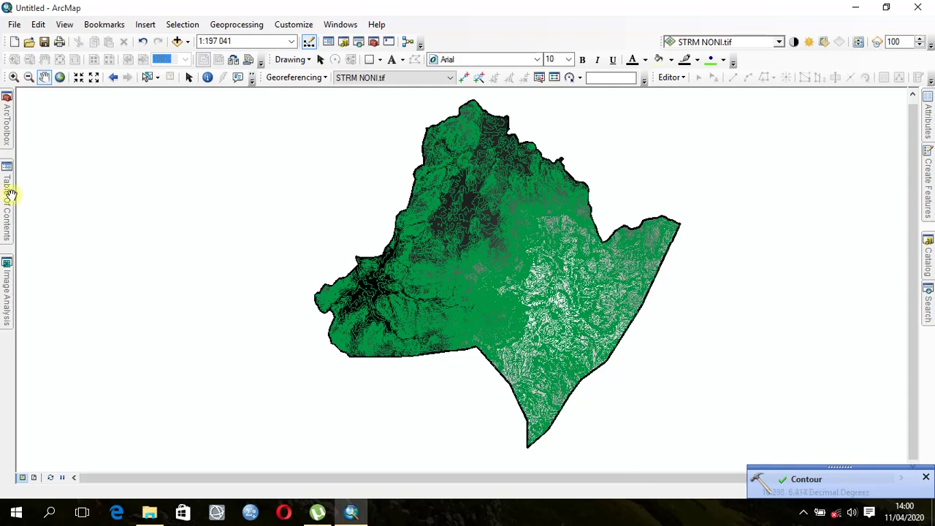
Hide the STRM NONI.tif raster, leaving the COURBES DE NIVEAU and NONI layers displayed.
mouse_move(8, 201)
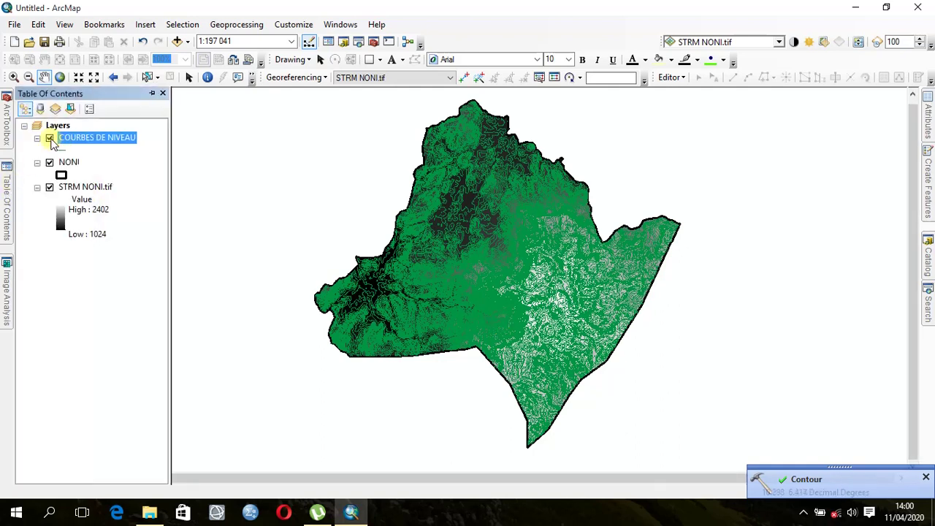
left_click(49, 187)
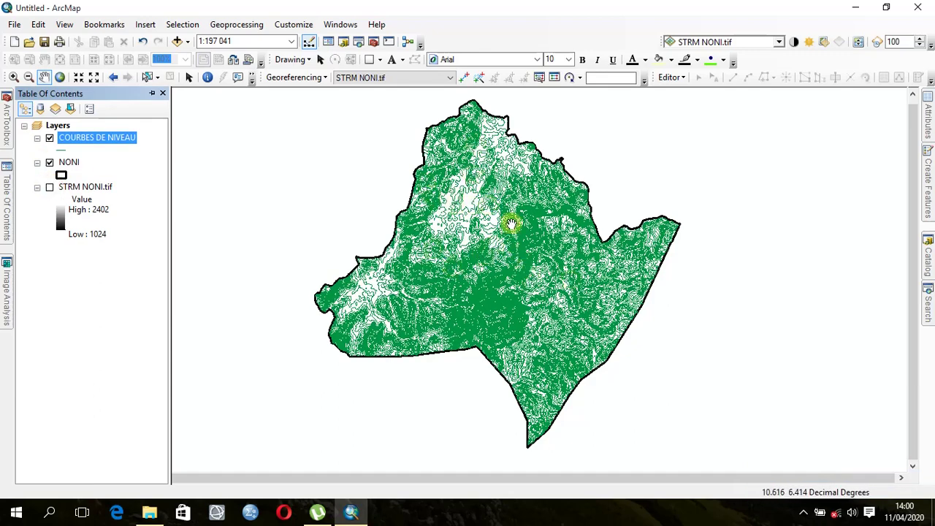
Examine the spacing and shape of the generated contour lines up close across the central part of the map.
left_click(14, 77)
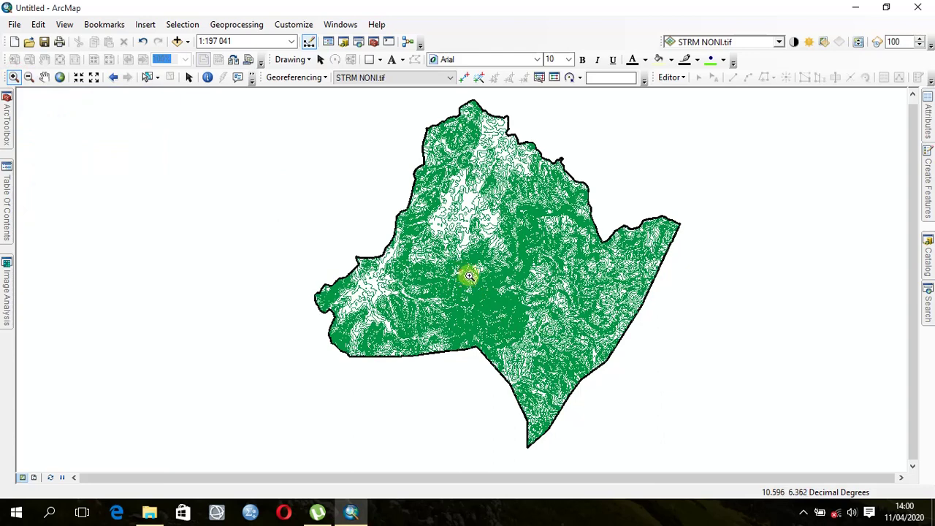
left_click(503, 315)
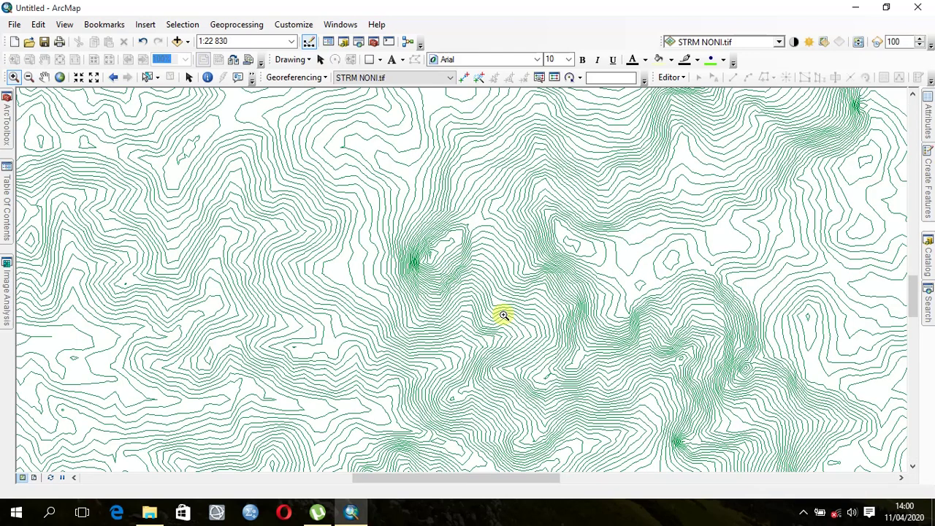
left_click(44, 78)
left_click_drag(576, 307, 255, 319)
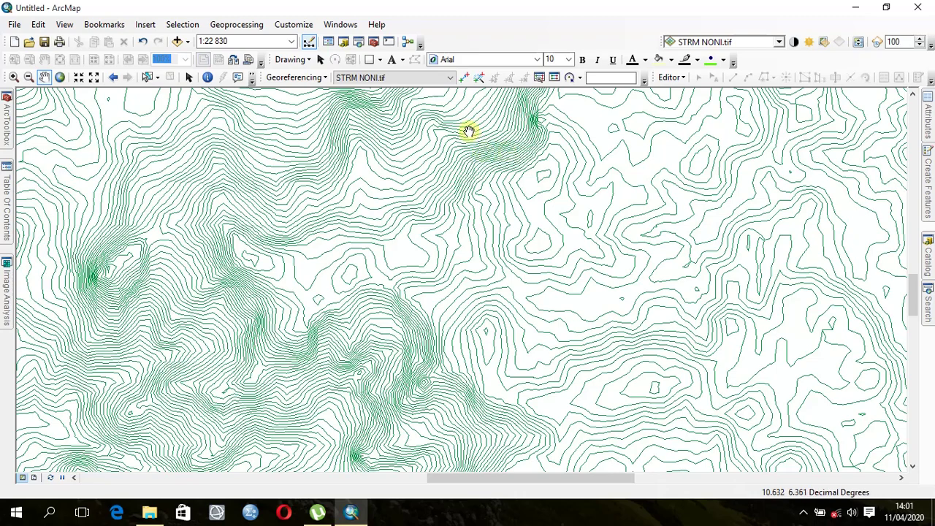
left_click_drag(498, 149, 438, 213)
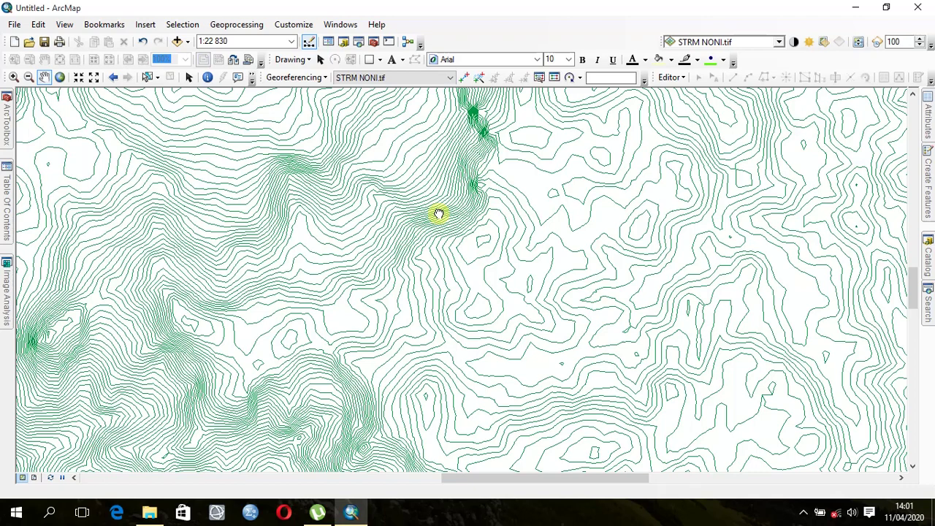
left_click_drag(451, 220, 372, 207)
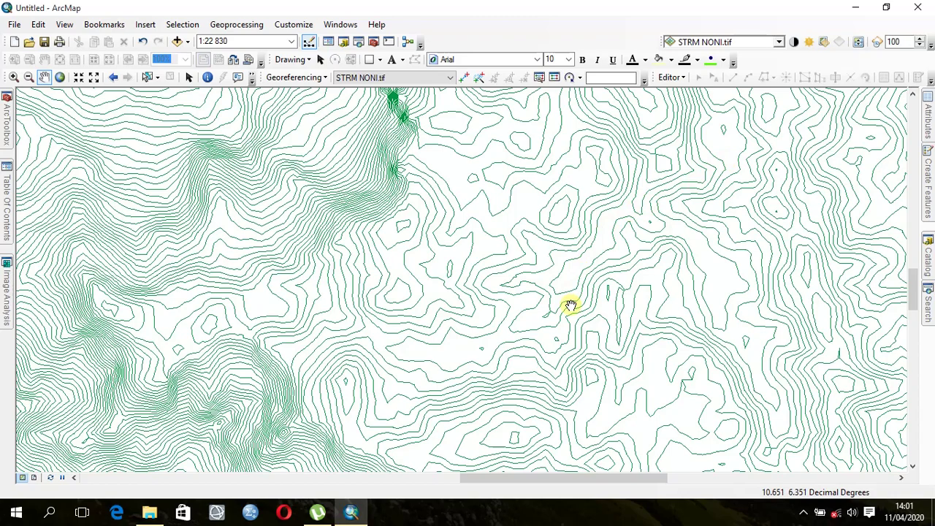
left_click_drag(541, 353, 561, 217)
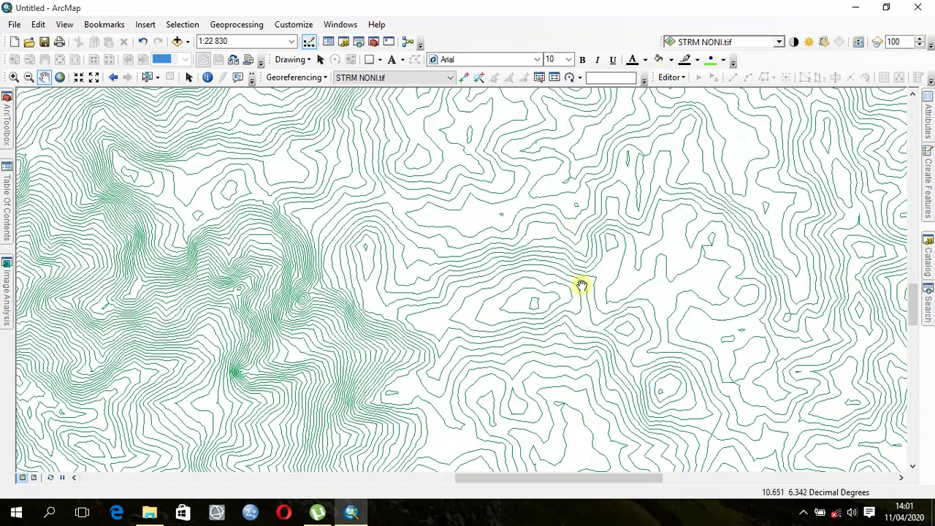
left_click_drag(680, 177, 665, 296)
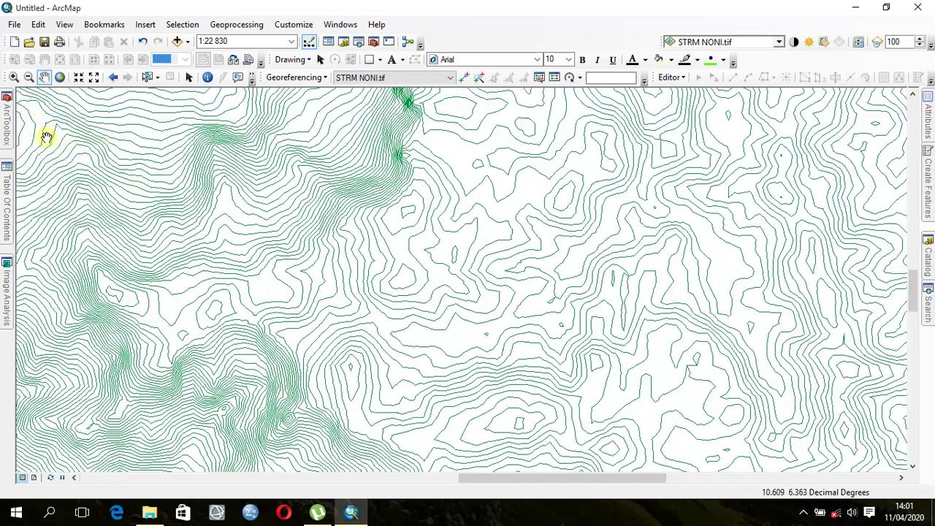
Return the map to its full extent and open the Create TIN tool from the 3D Analyst toolset.
left_click(60, 77)
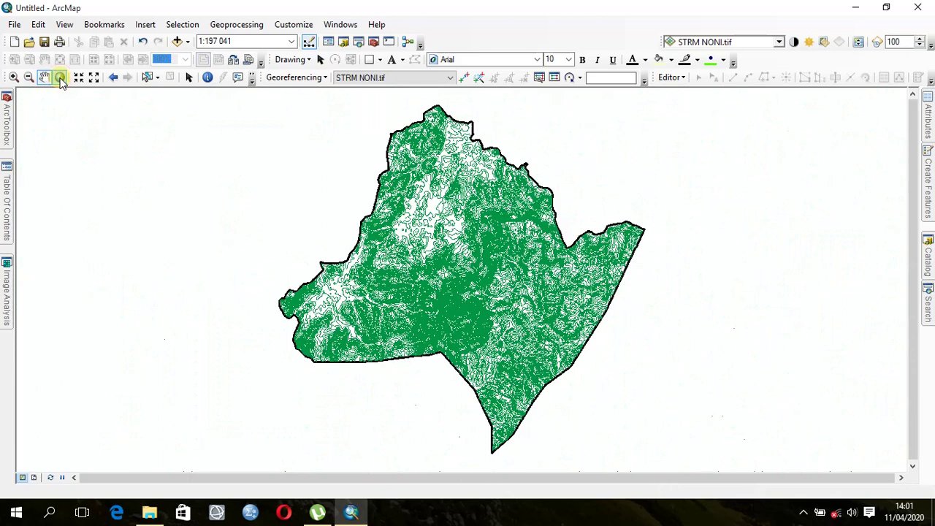
mouse_move(7, 127)
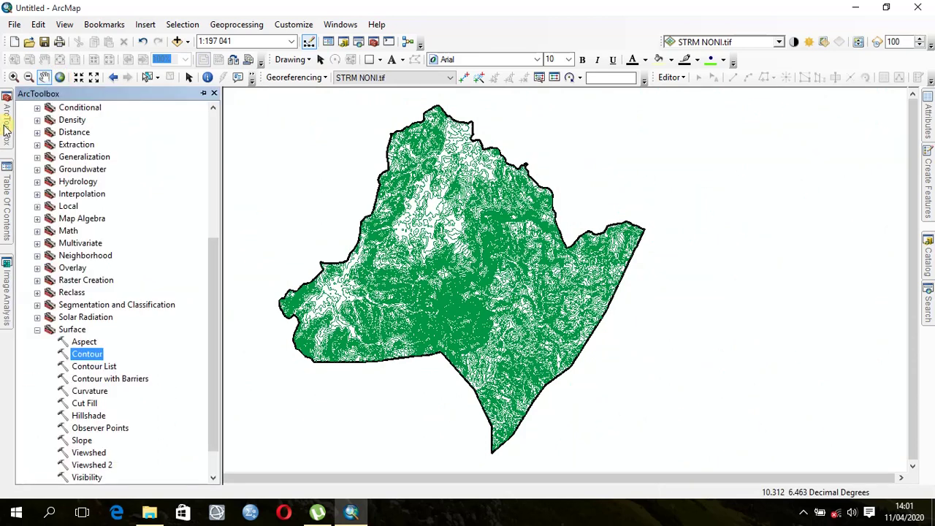
left_click(37, 329)
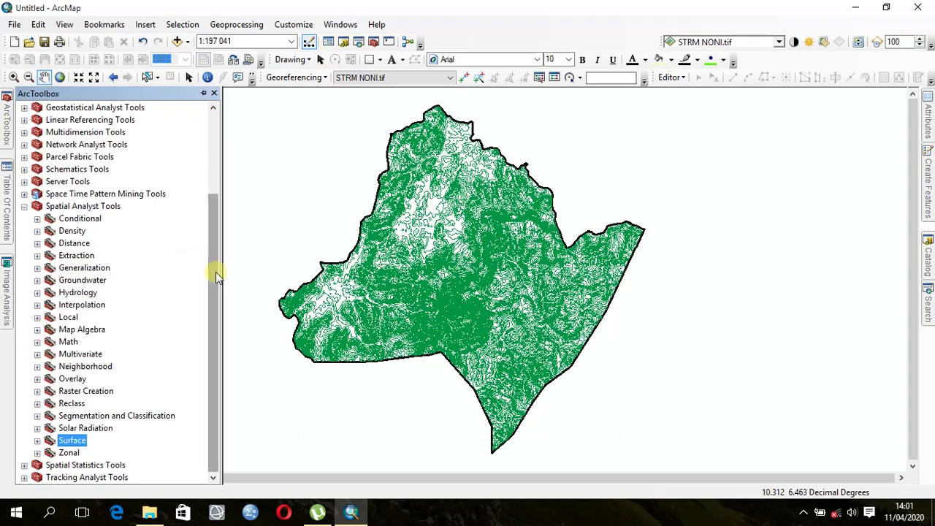
left_click_drag(215, 268, 192, 129)
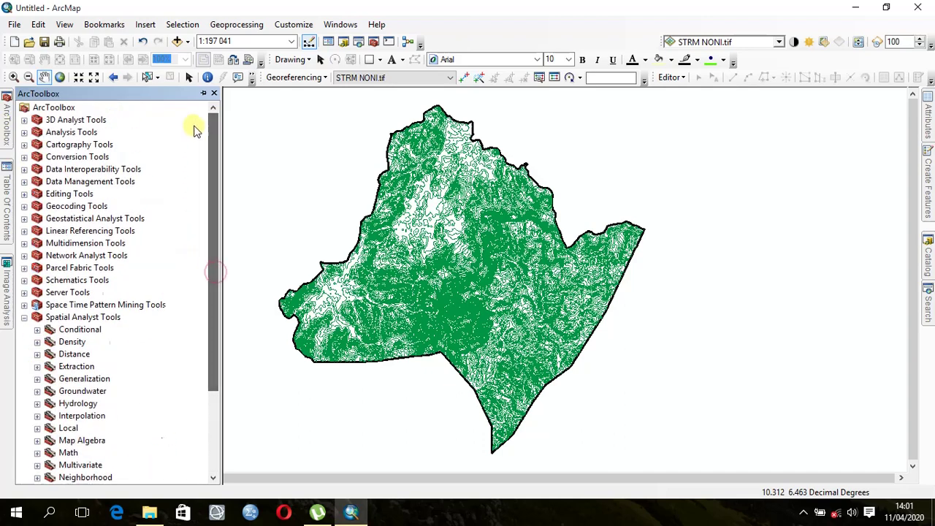
left_click(24, 121)
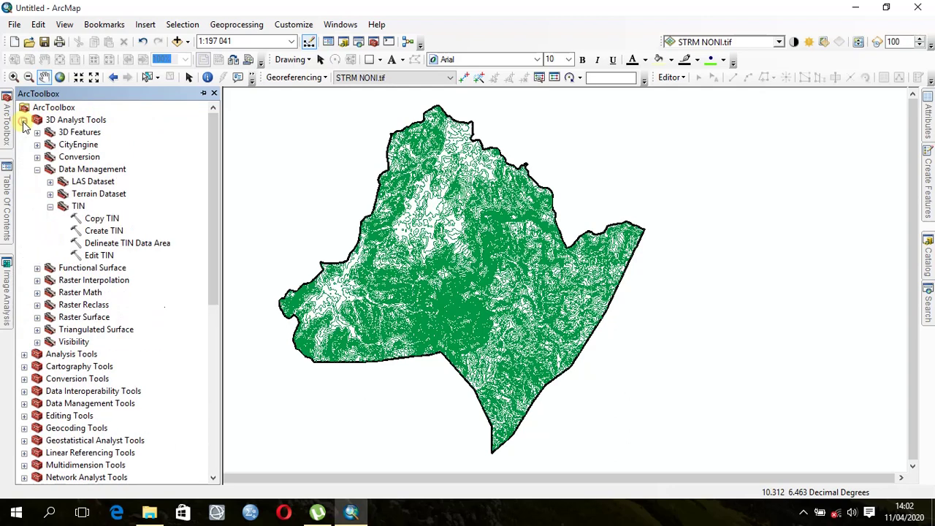
left_click(37, 169)
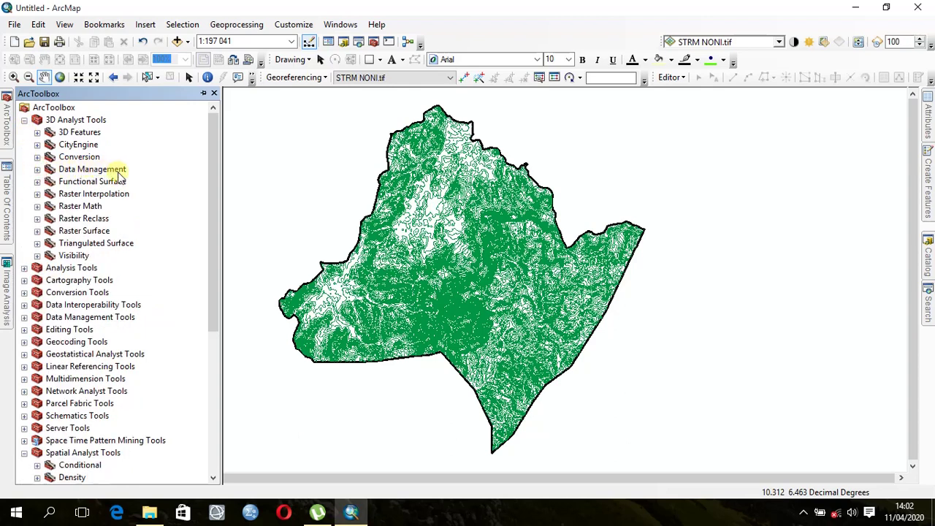
left_click(38, 169)
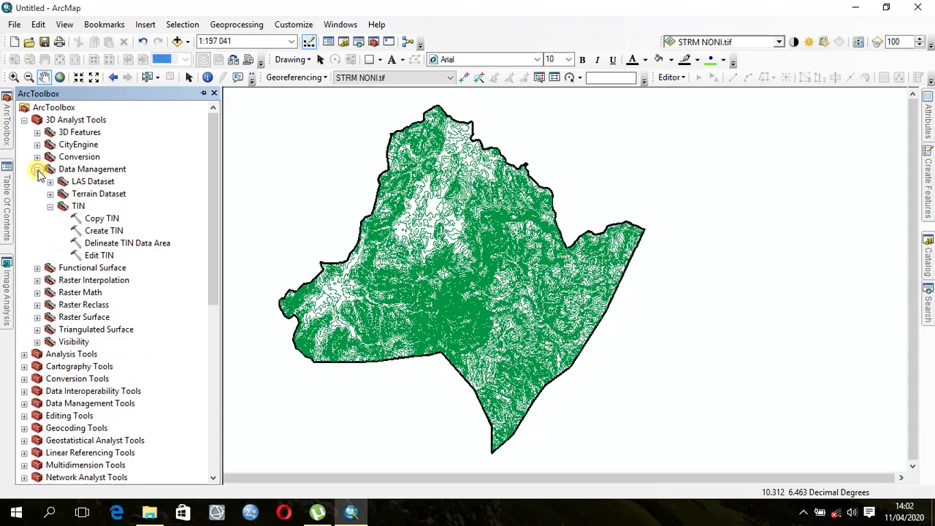
double_click(107, 231)
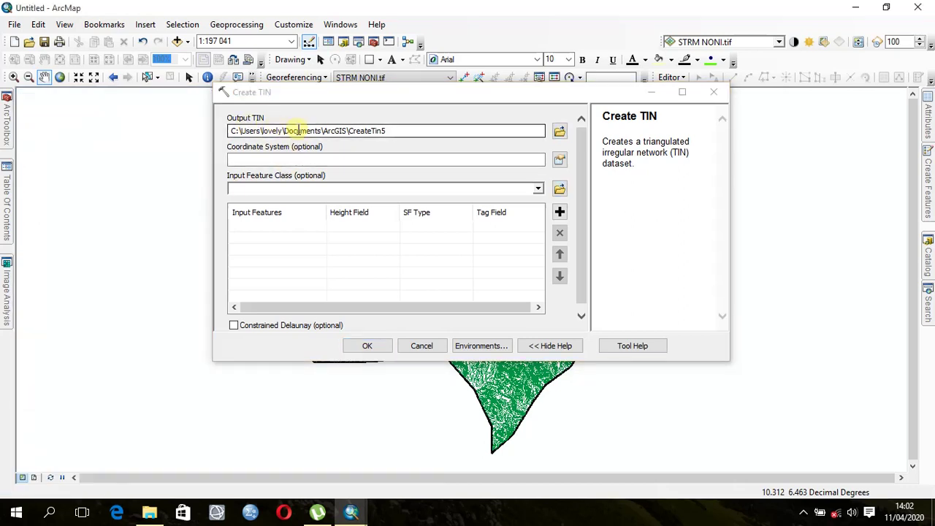
Set the output TIN to save as TOPOGRAPHIE in the DONNEES RASTERS folder.
left_click(559, 132)
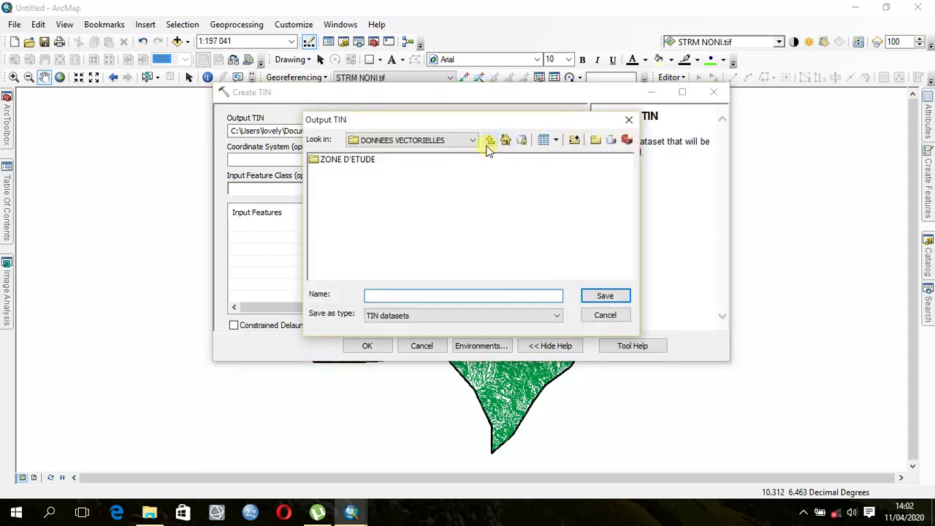
left_click(489, 142)
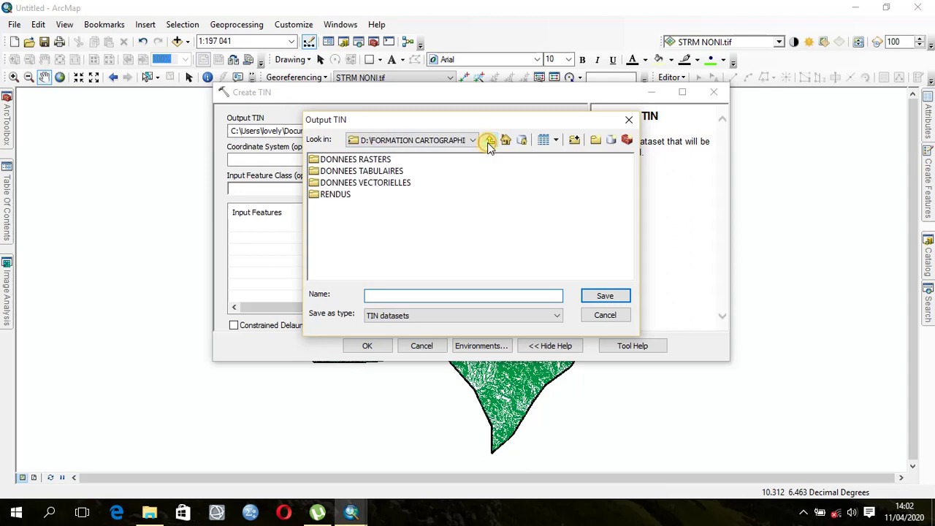
double_click(369, 162)
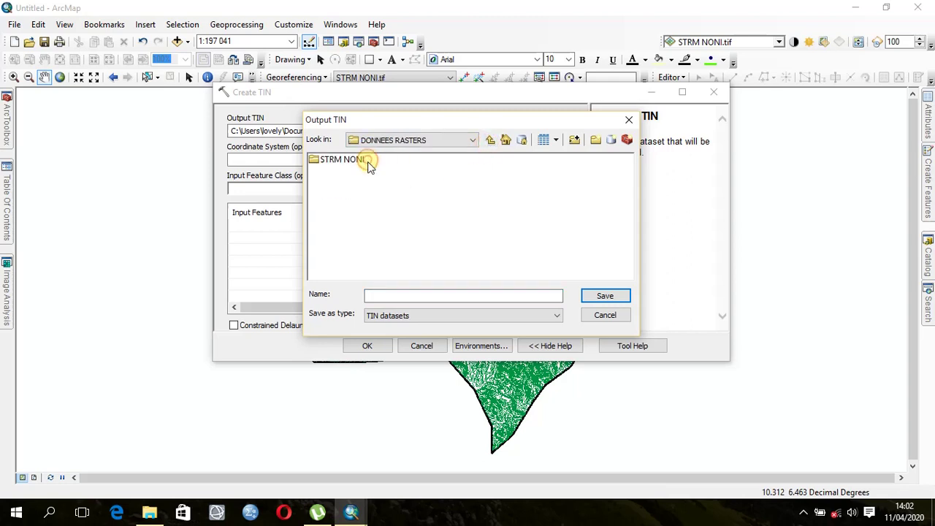
left_click(430, 295)
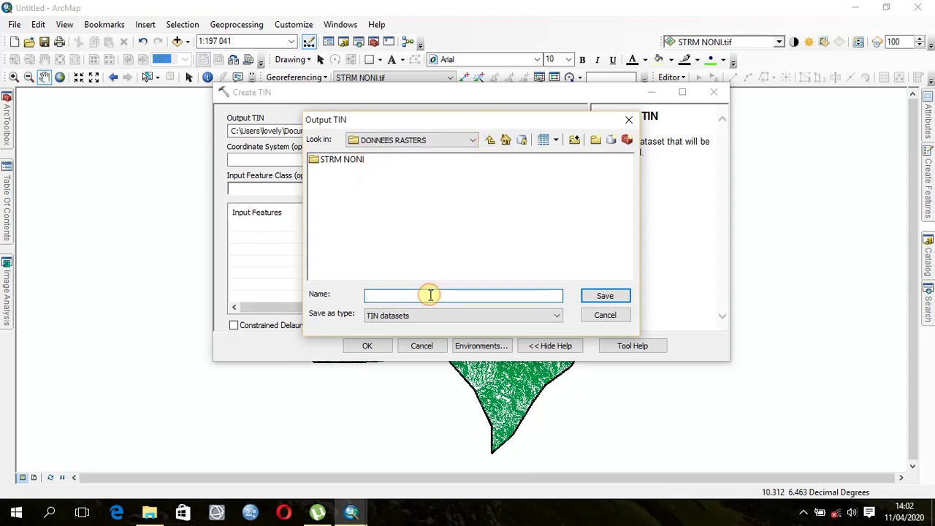
type("TOPOGRO")
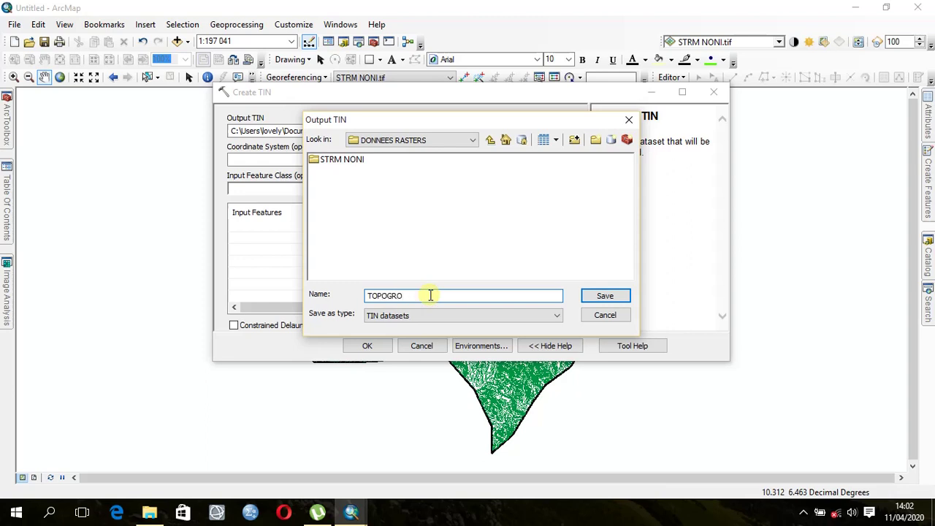
key("BackSpace")
type("APHIE")
left_click(588, 296)
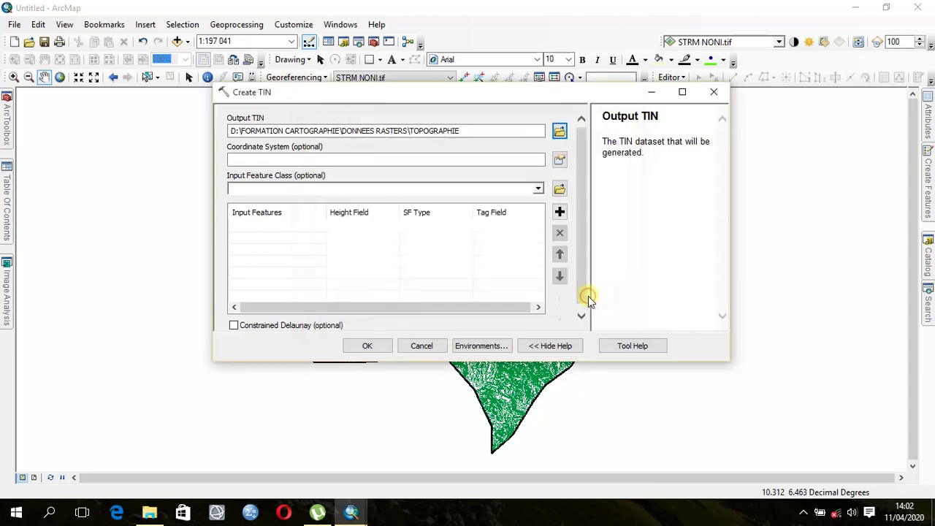
Set the output TIN's coordinate system to WGS 1984 UTM Zone 32N.
left_click(559, 160)
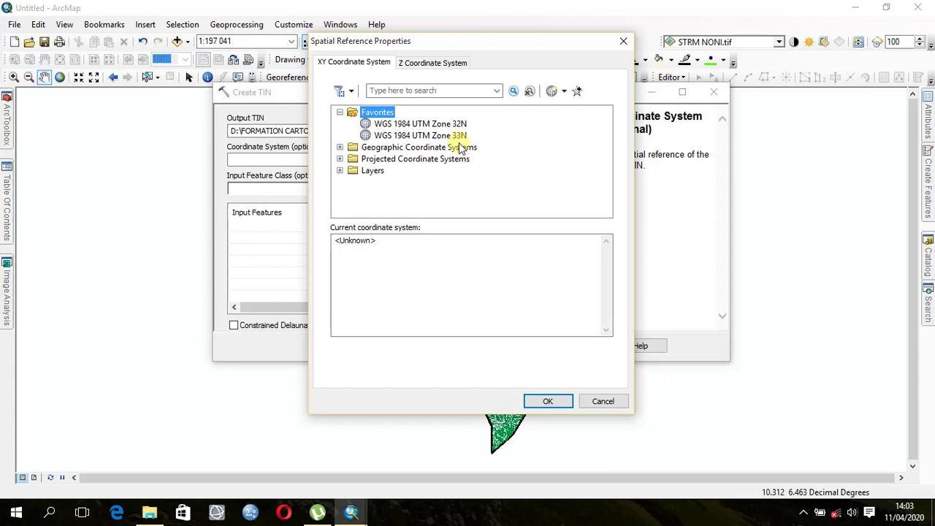
left_click(440, 124)
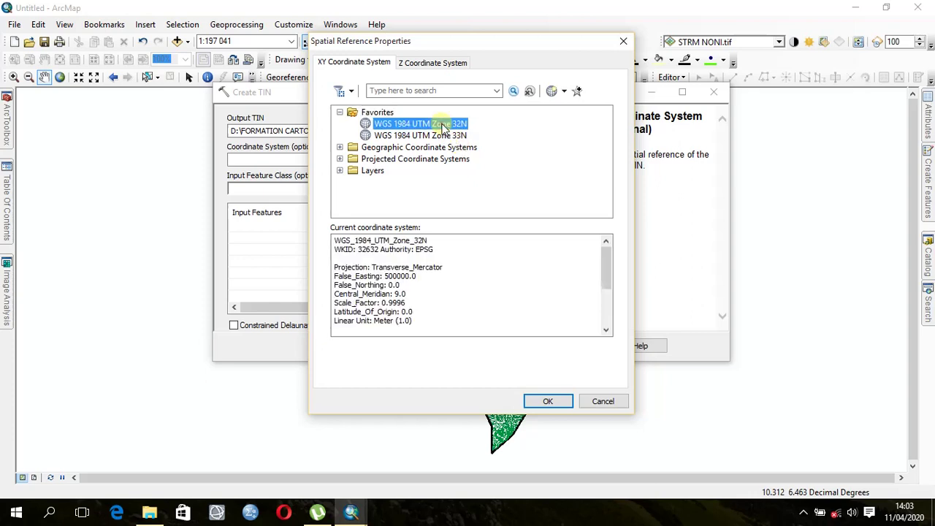
left_click(558, 401)
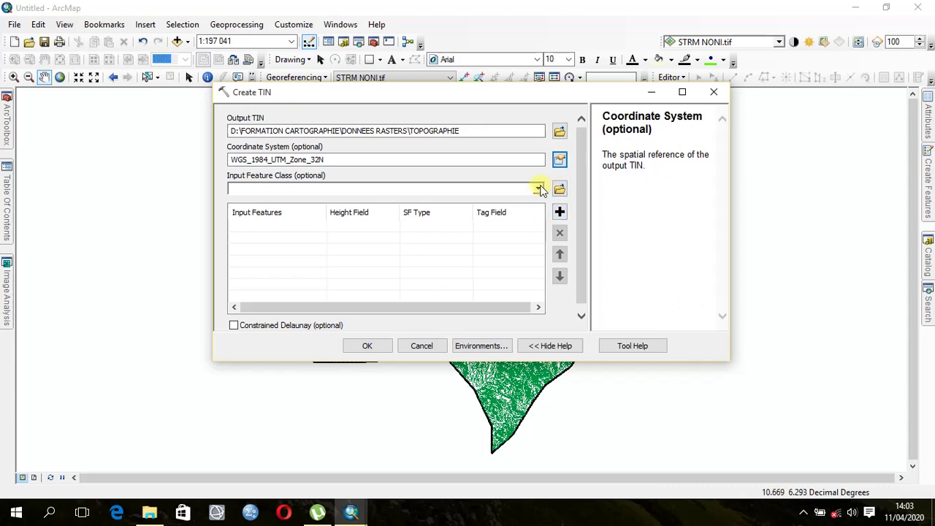
Add COURBES DE NIVEAU and NONI as the input feature classes and run the Create TIN tool.
left_click(539, 188)
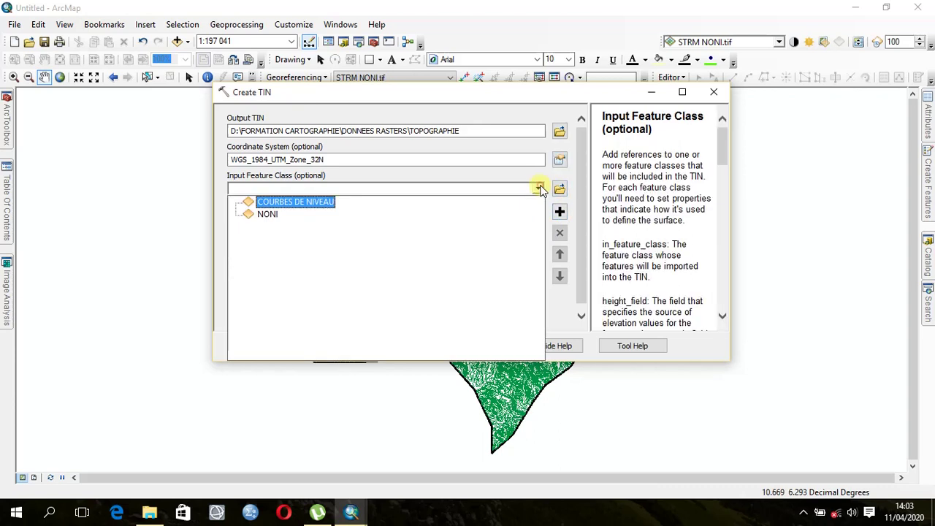
left_click(306, 203)
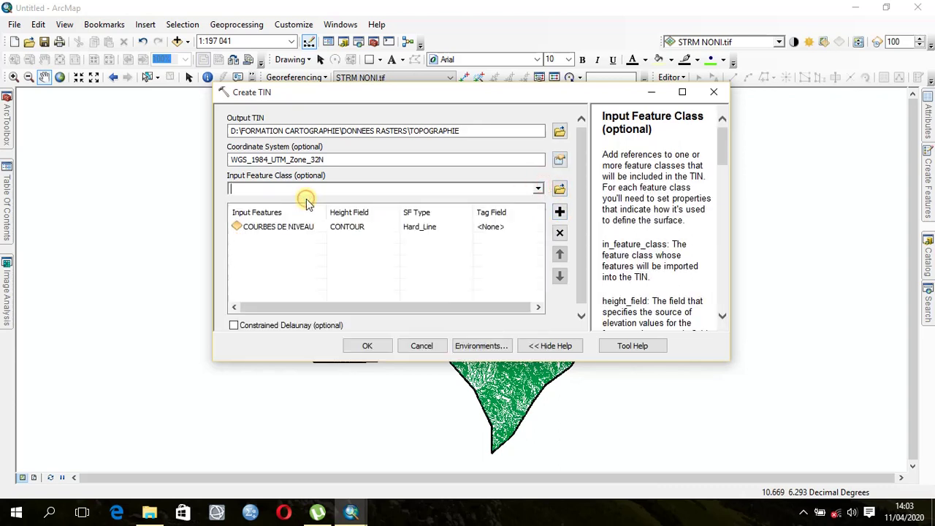
left_click(539, 188)
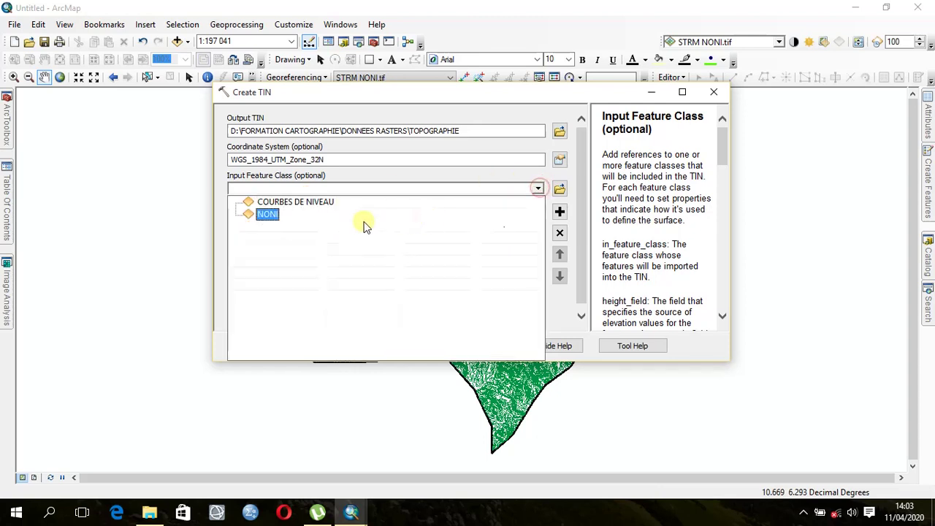
left_click(269, 214)
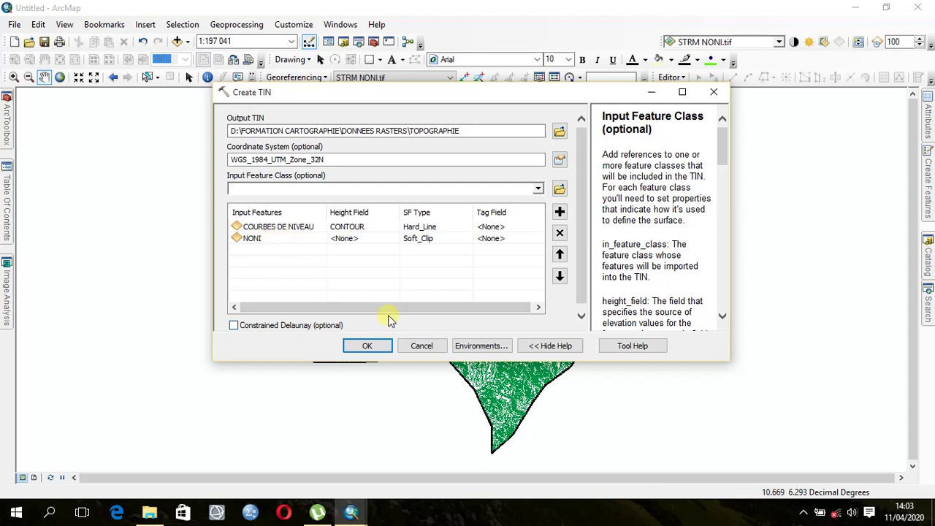
left_click(367, 345)
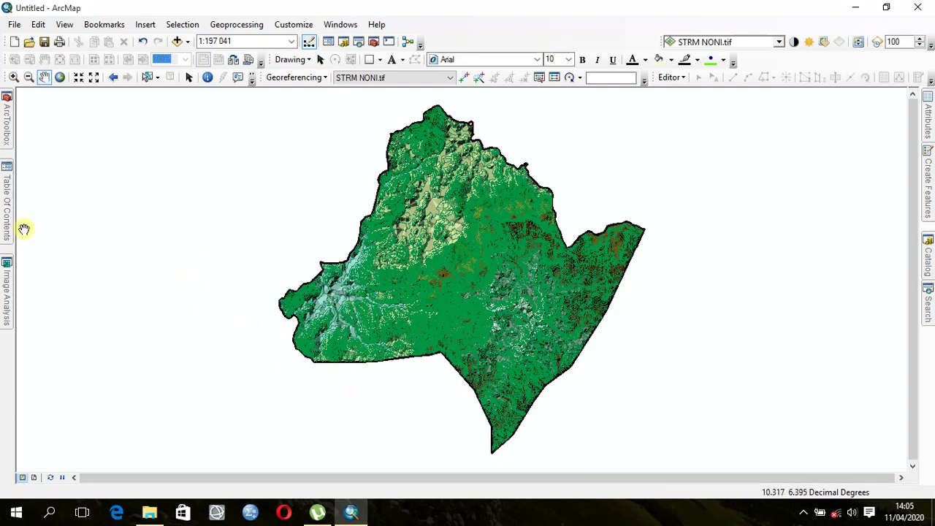
Hide the COURBES DE NIVEAU contour layer so it does not cover the TOPOGRAPHIE surface.
mouse_move(5, 196)
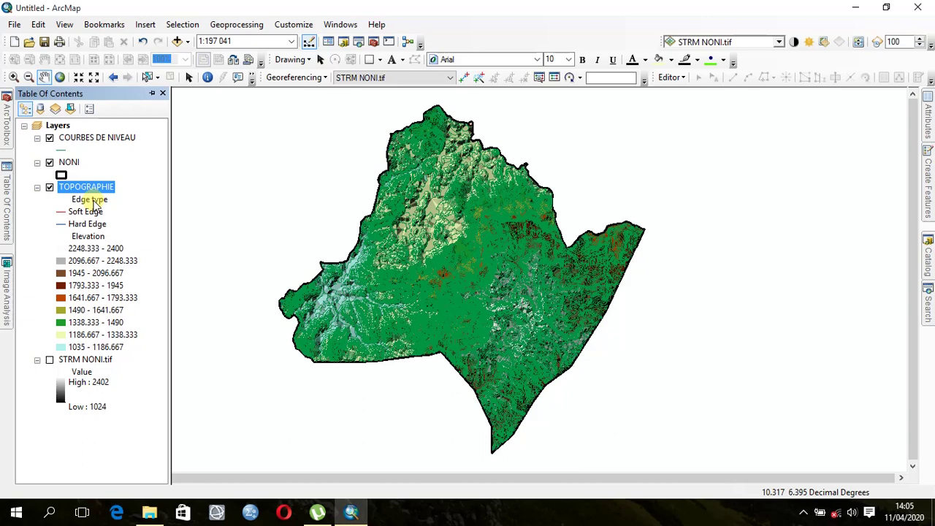
left_click(49, 138)
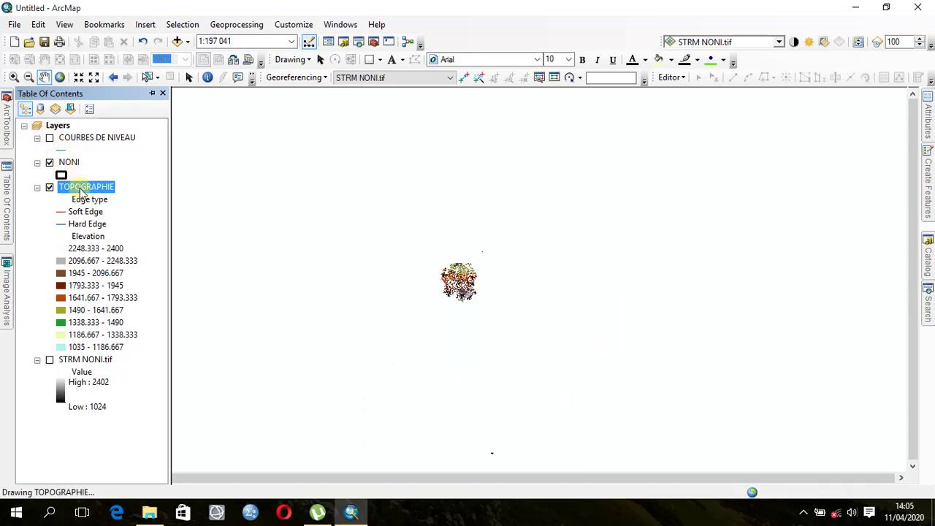
Turn off edge types in the TOPOGRAPHIE layer's symbology, keeping only elevation, and redraw the layer.
double_click(79, 187)
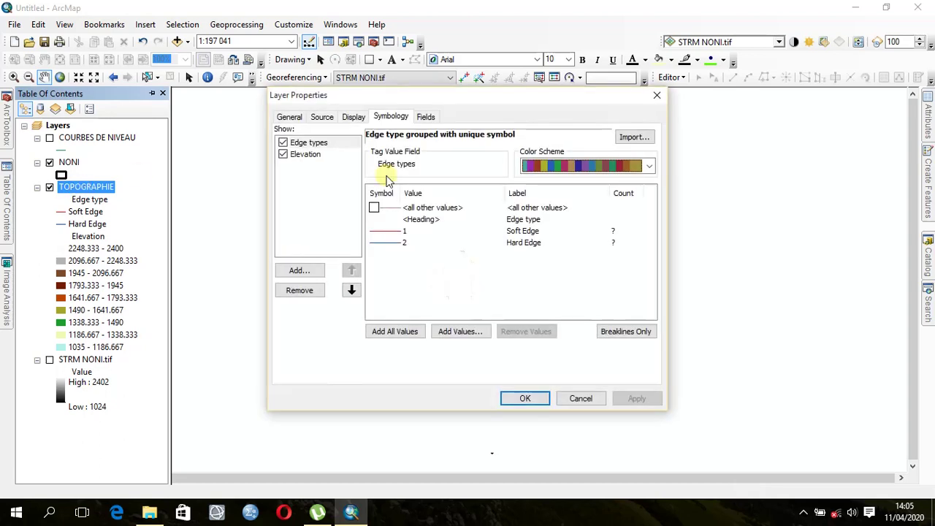
left_click(655, 96)
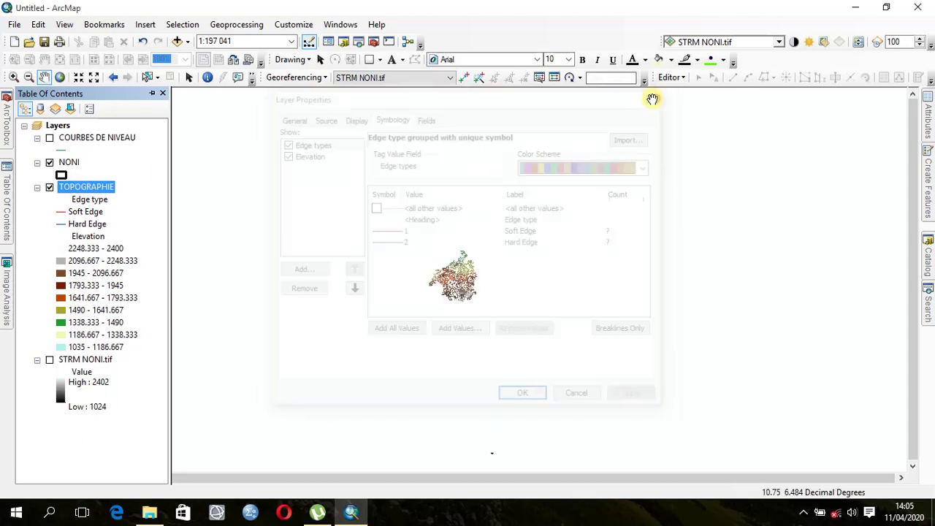
right_click(86, 188)
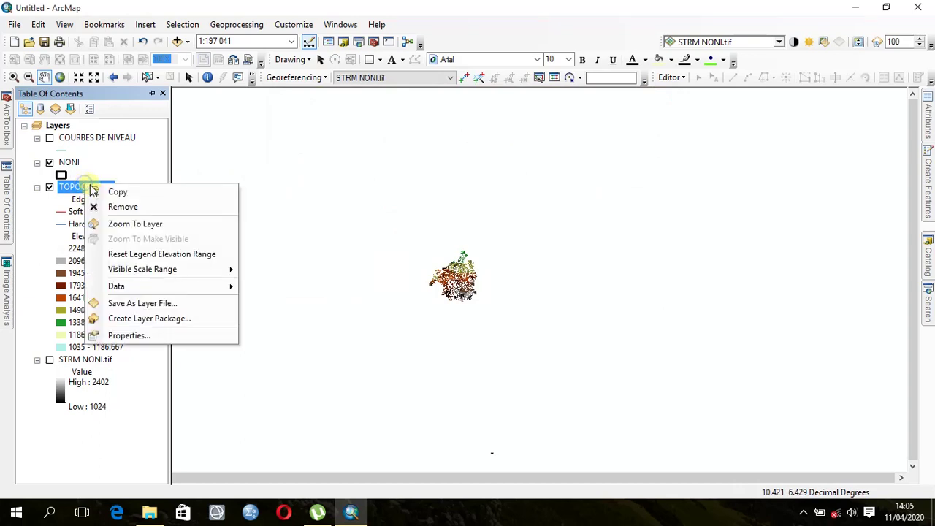
left_click(125, 335)
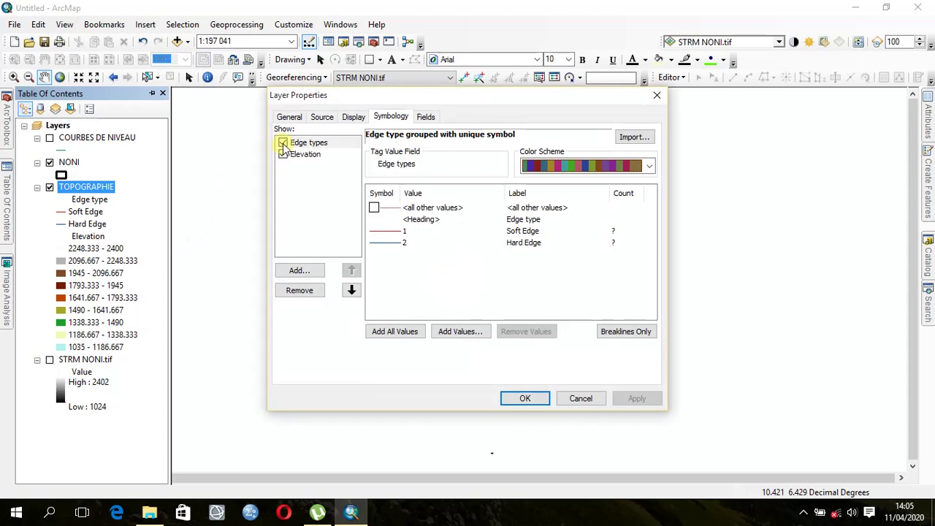
left_click(282, 143)
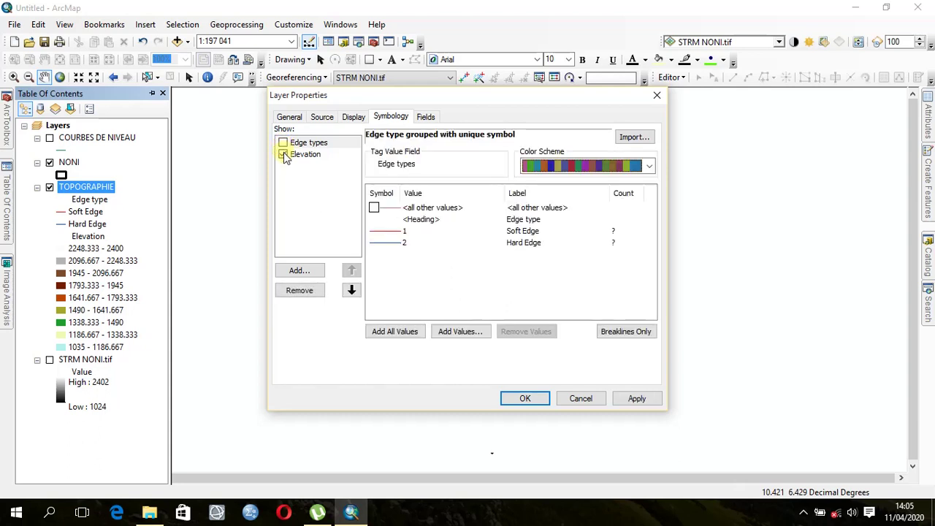
left_click(283, 154)
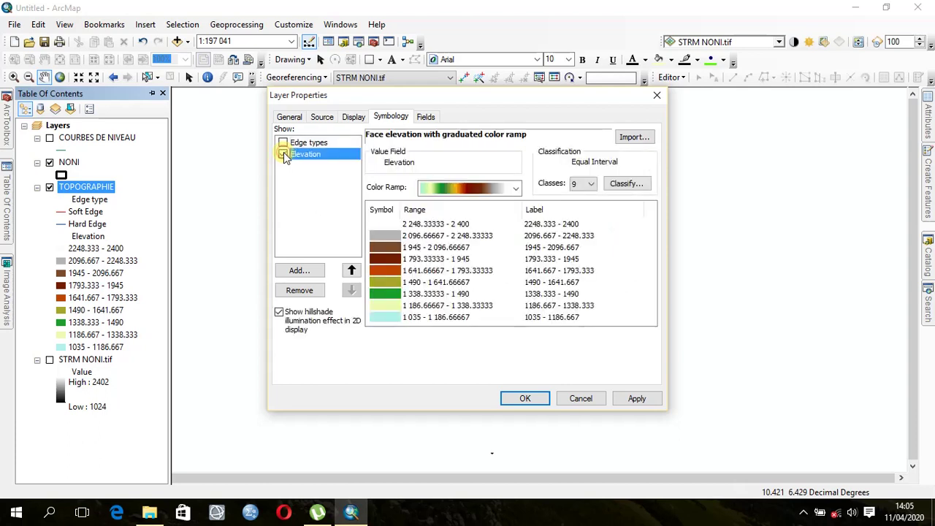
left_click(284, 154)
left_click(636, 399)
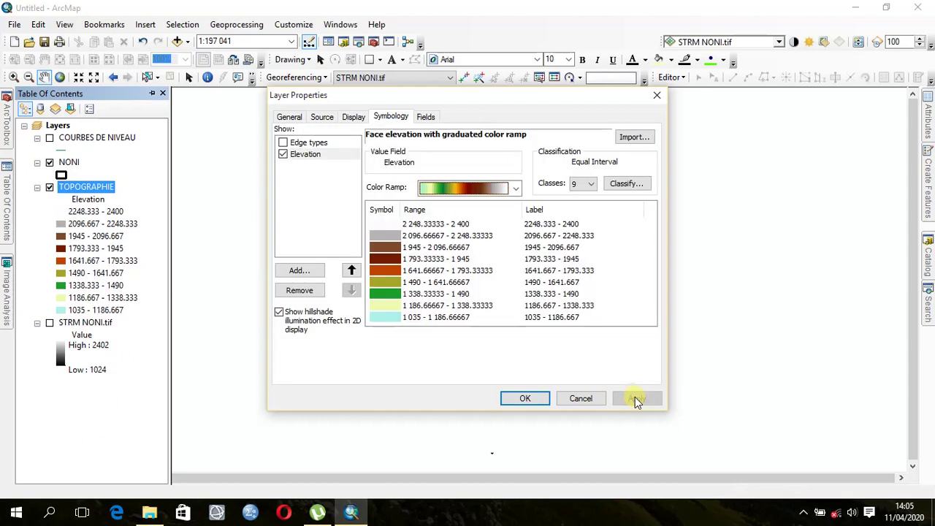
left_click(526, 398)
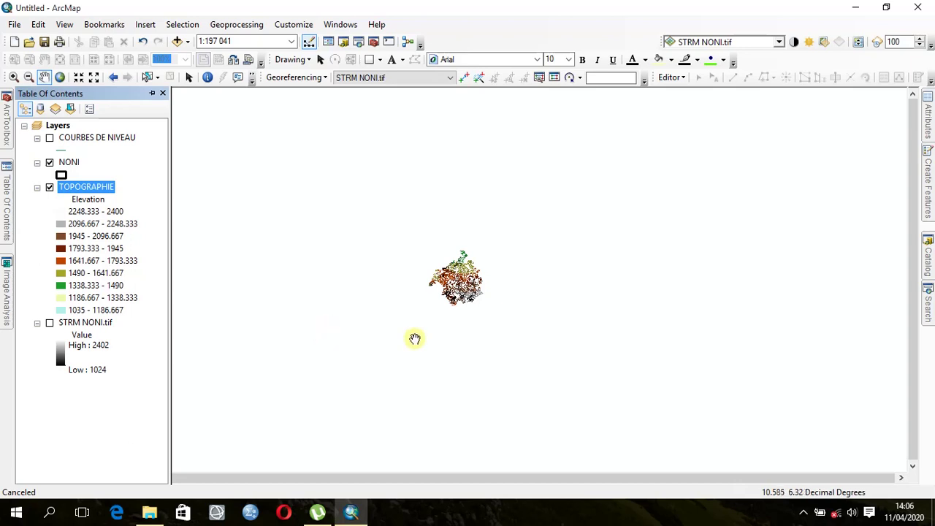
left_click(50, 188)
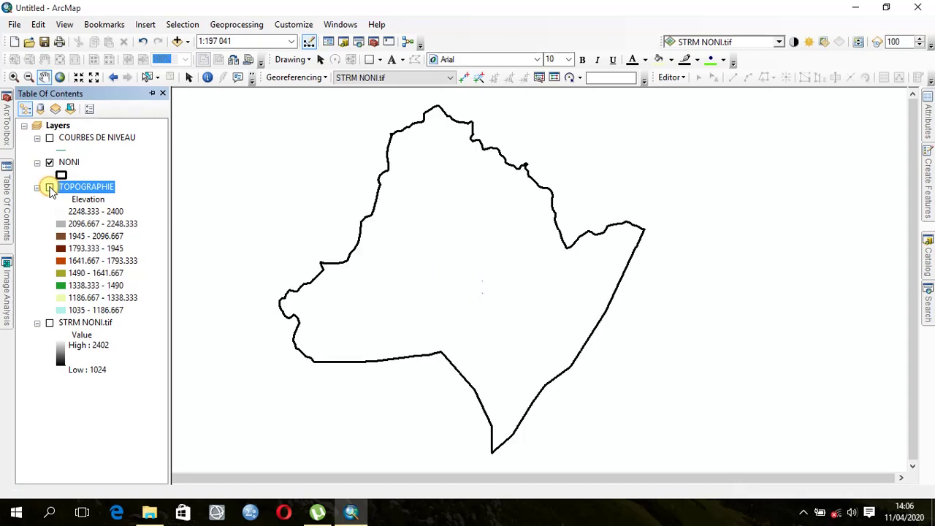
left_click(49, 188)
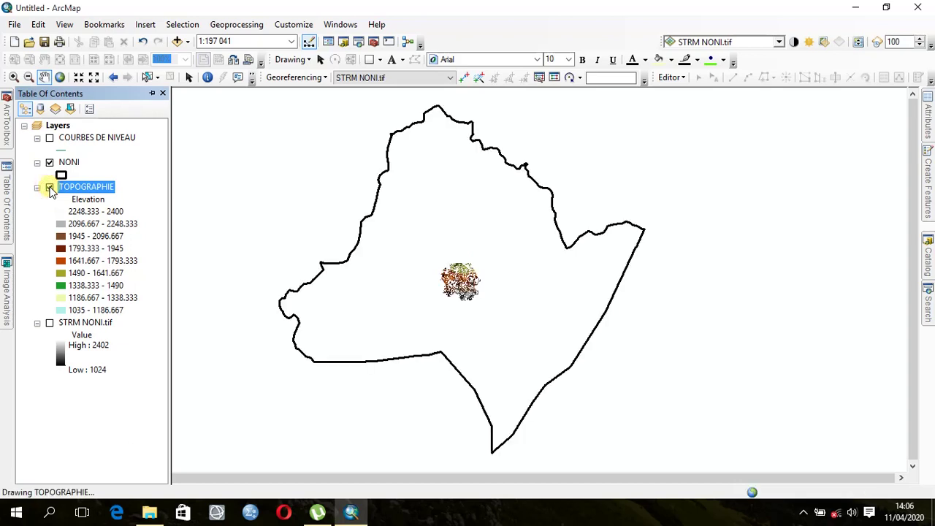